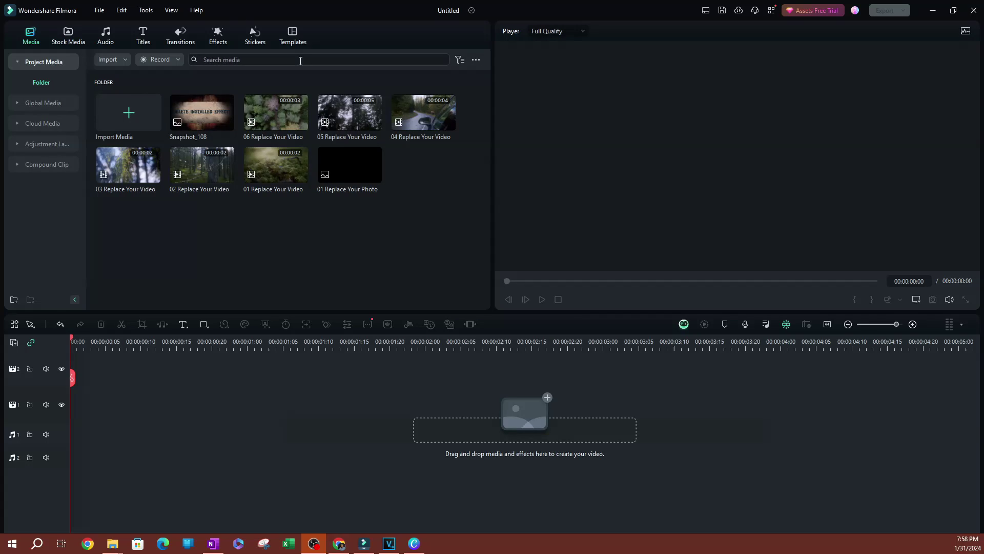
- Open the Cinematic category of the template library
left_click(295, 34)
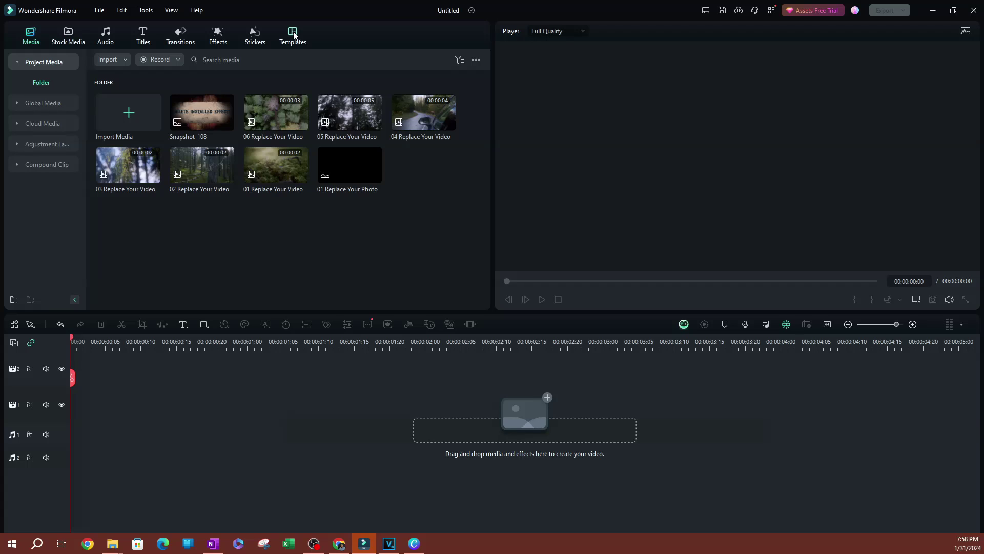
left_click(294, 34)
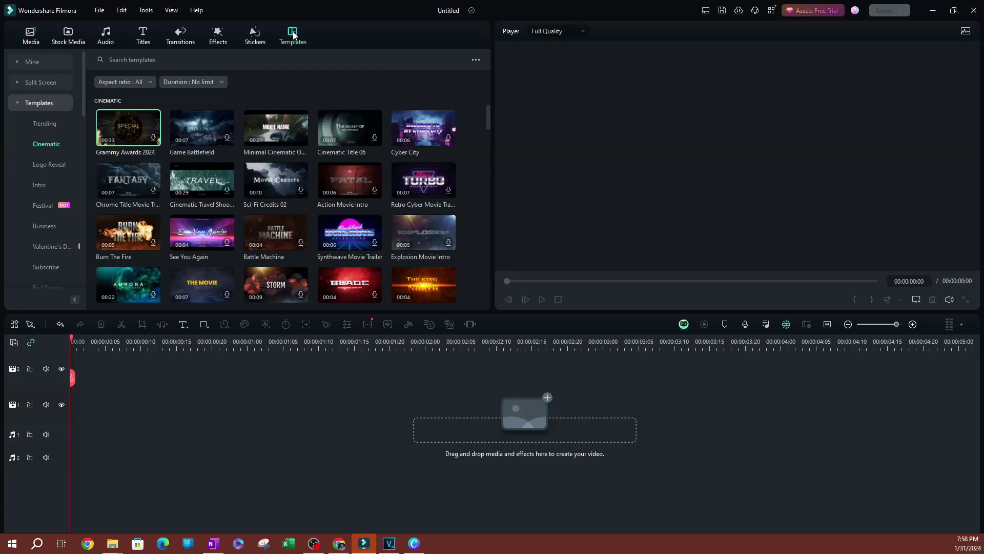
left_click(18, 103)
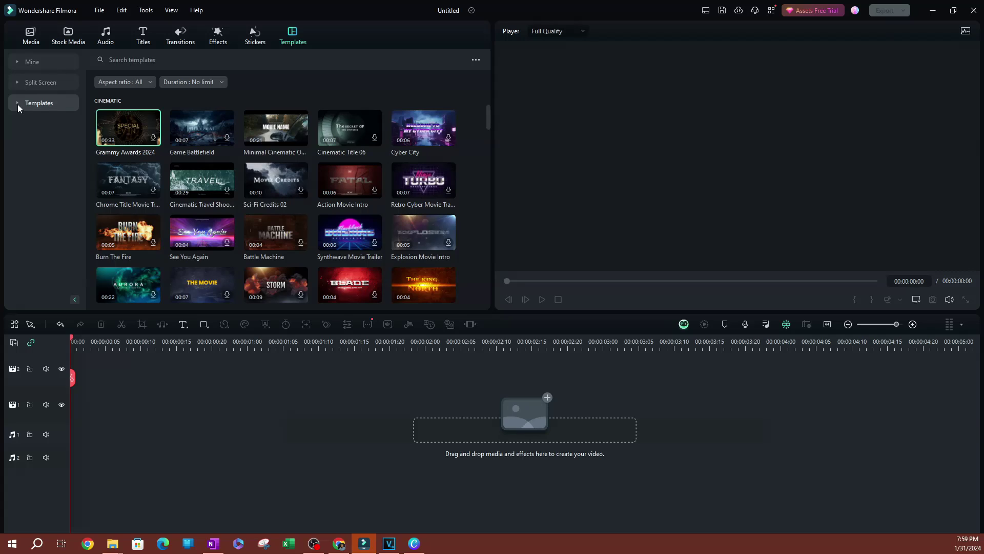
left_click(17, 103)
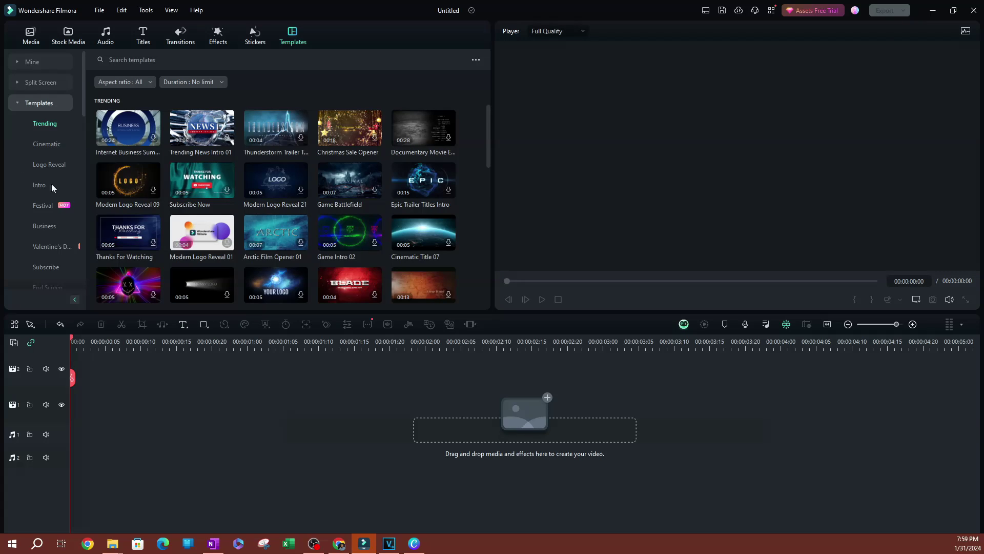
left_click(51, 145)
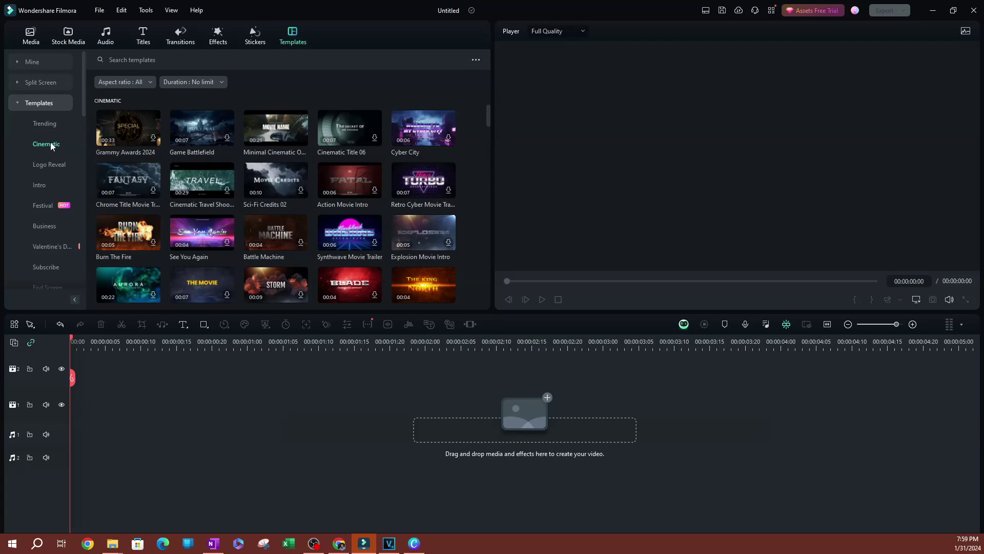
mouse_move(272, 156)
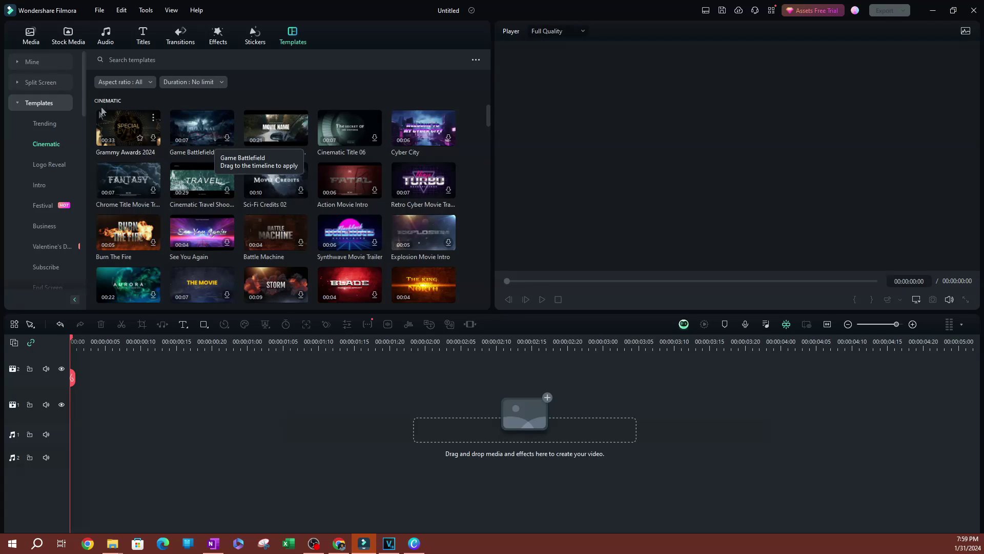
- Filter the cinematic templates to landscape aspect ratio and check the available duration filters
left_click(137, 82)
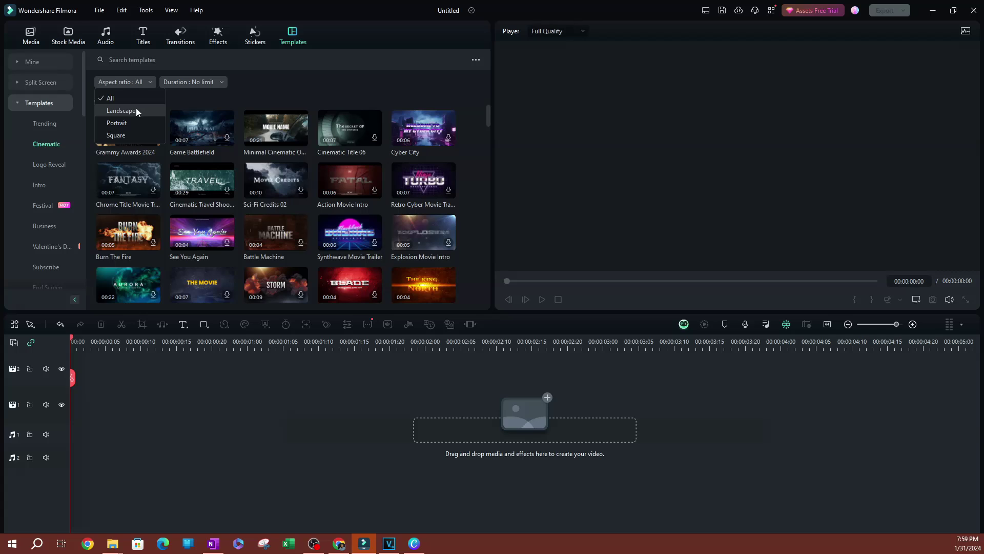
left_click(136, 111)
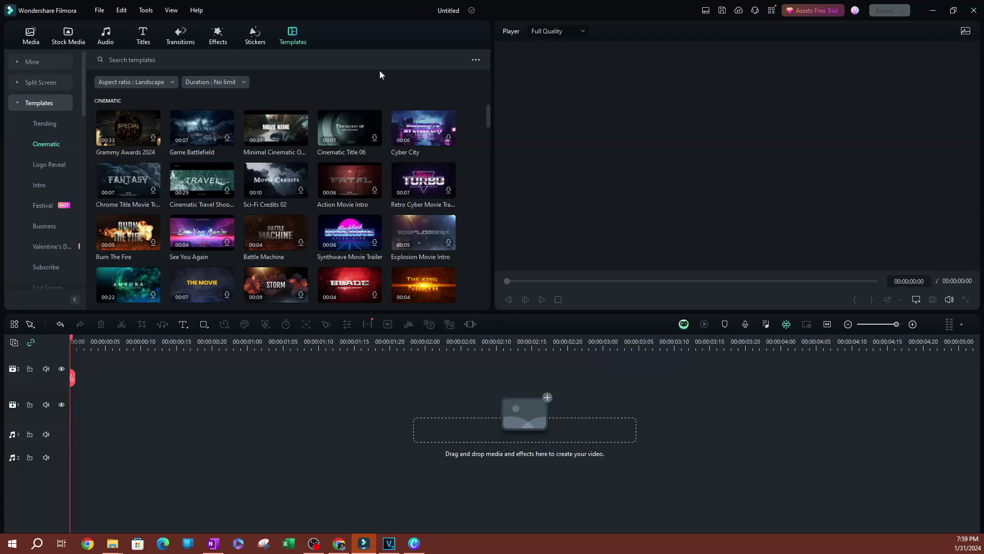
left_click(234, 84)
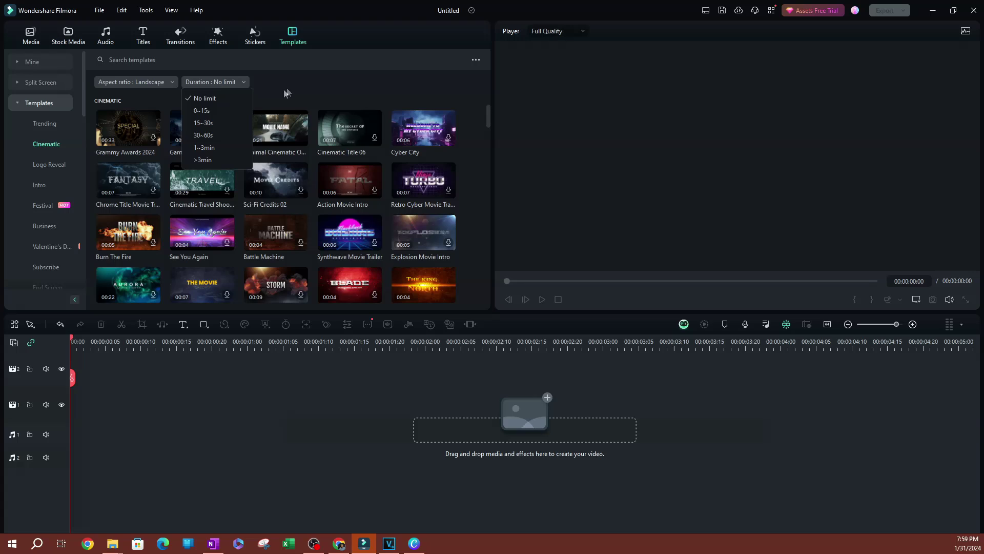
left_click(313, 83)
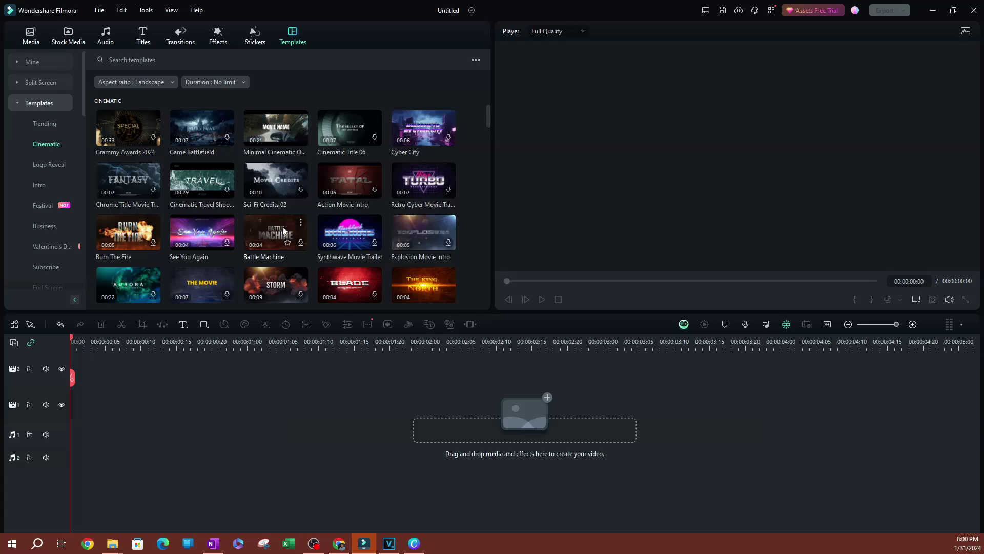
- Download The Movie Credits 03 template and add it to the project timeline
scroll(284, 230, "down", 5)
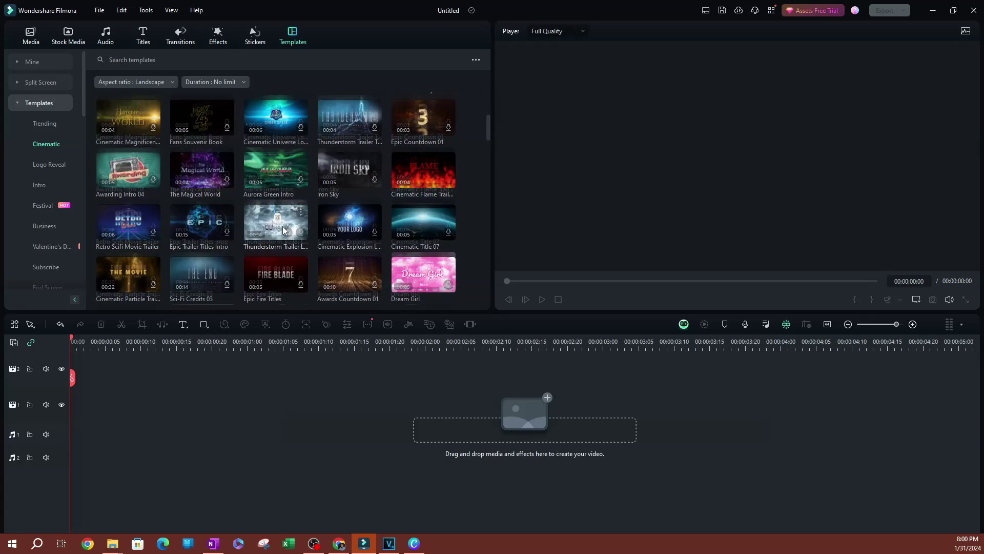
scroll(279, 230, "up", 3)
scroll(271, 229, "down", 1)
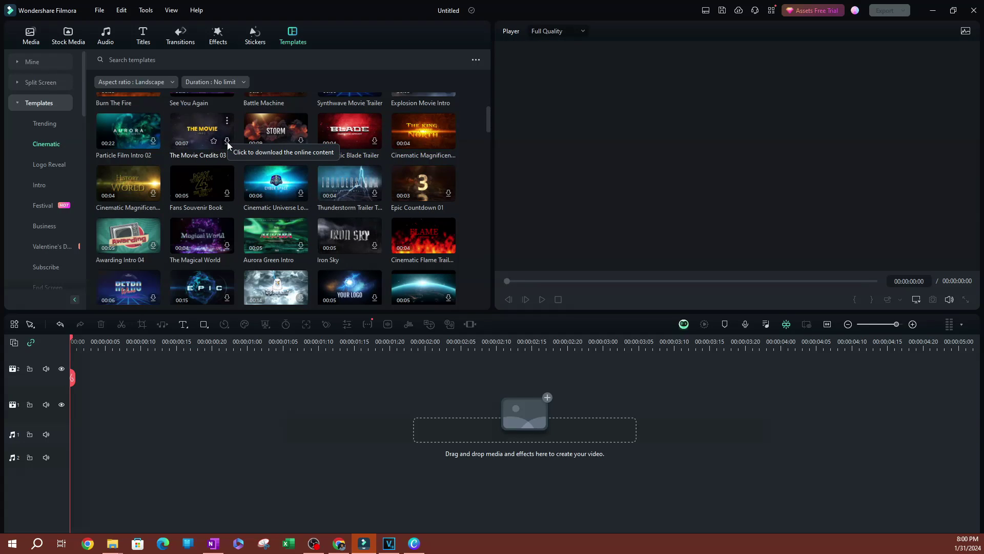
left_click(227, 143)
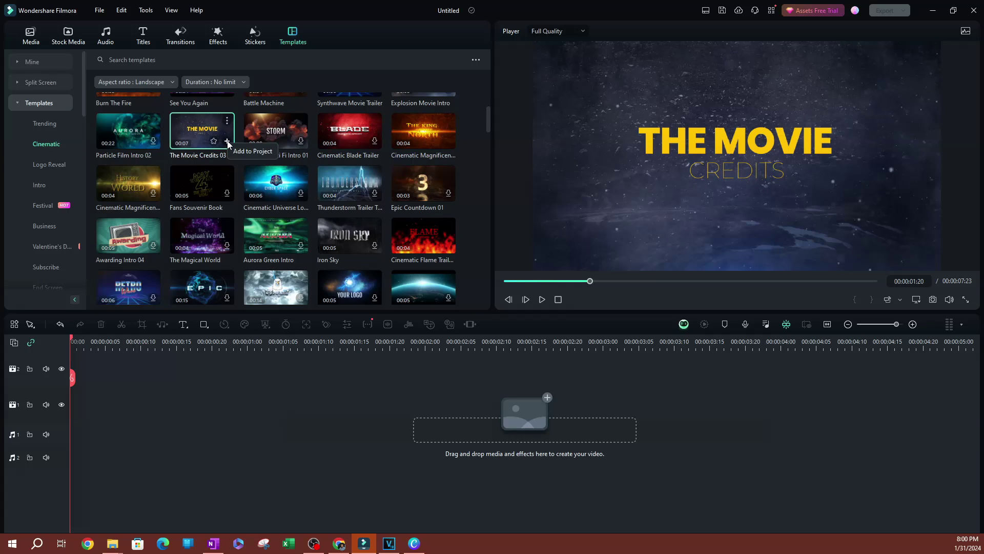
left_click(228, 142)
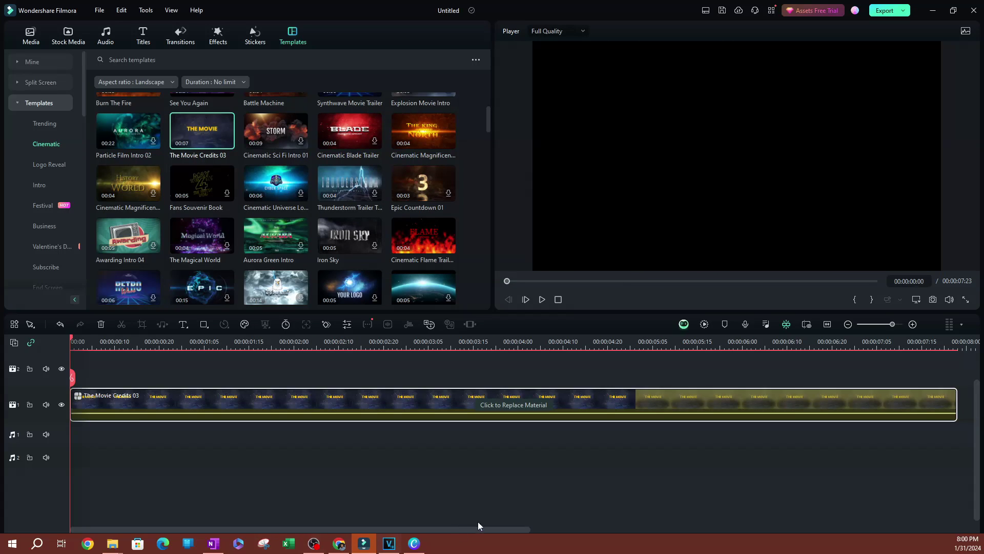
- Open the material replacement window for The Movie Credits 03 clip on the timeline
right_click(322, 400)
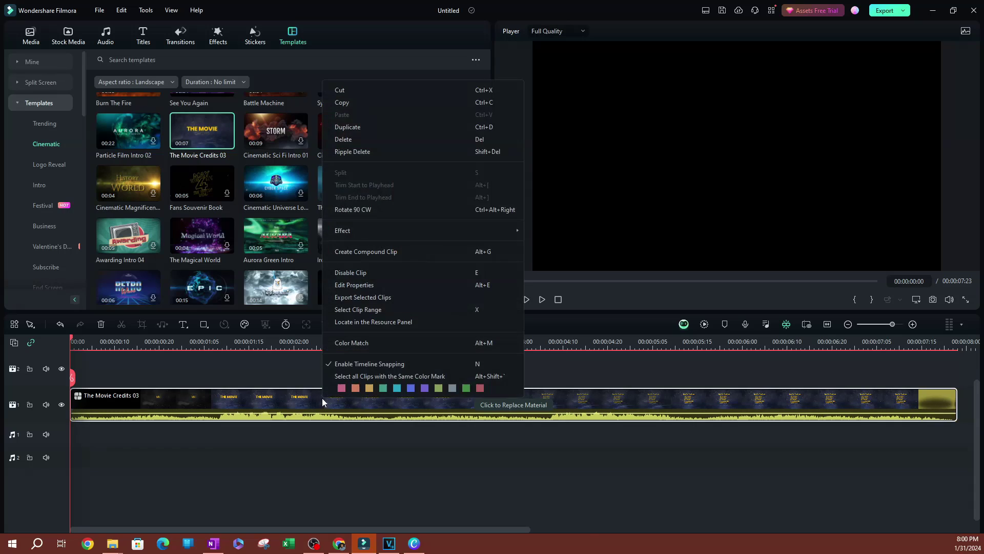
left_click(295, 398)
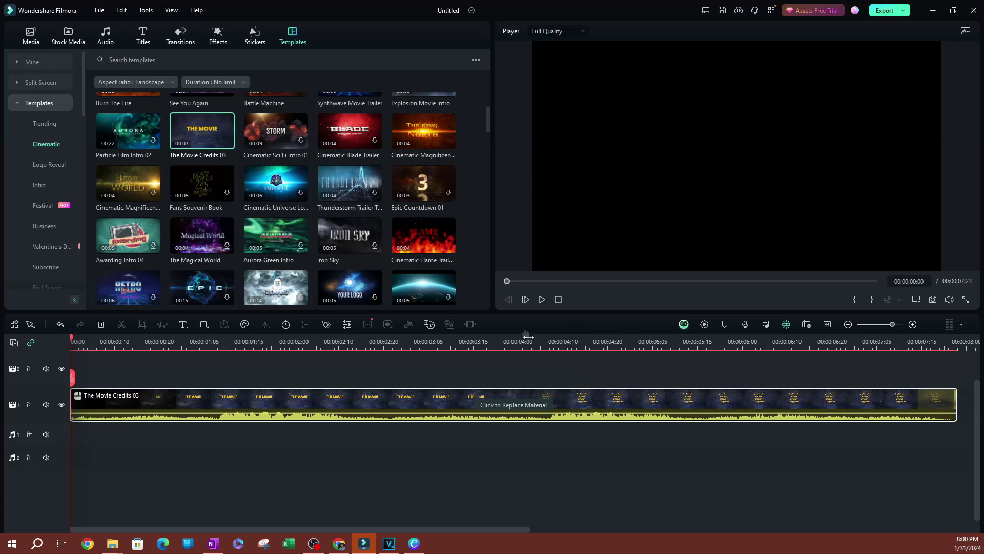
left_click(523, 405)
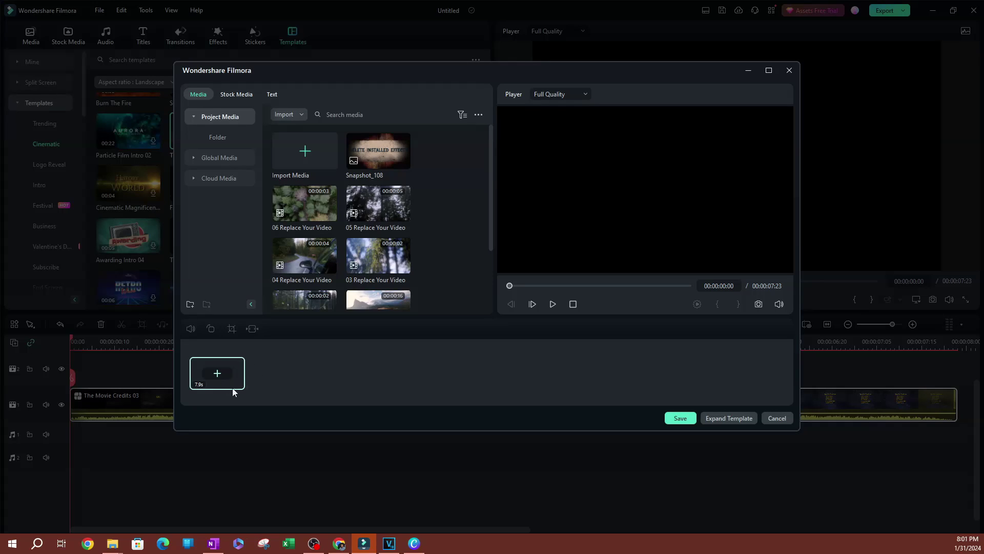
- Fill the template's placeholder with the IMG_9673 picture from the Channel Art folder and remove it again
left_click(217, 373)
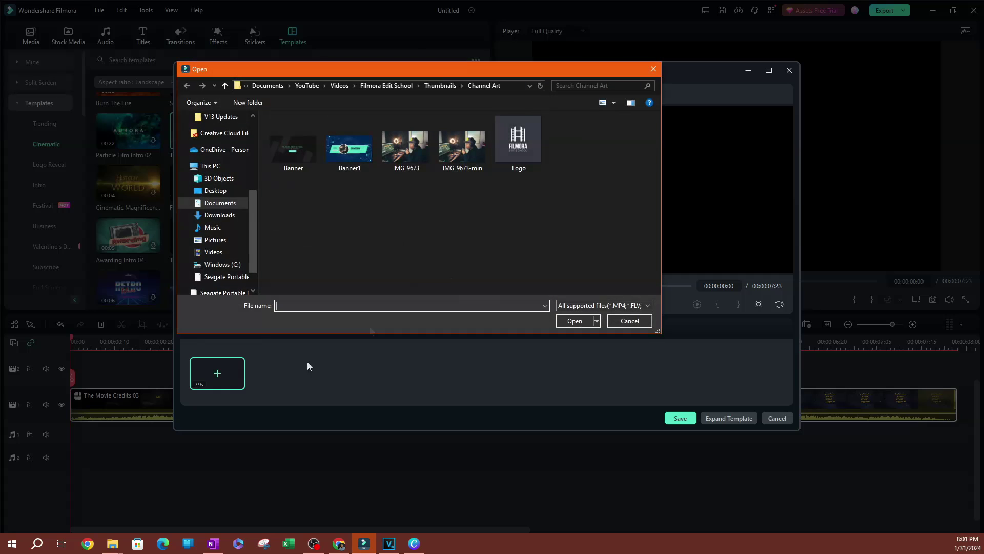
left_click(403, 151)
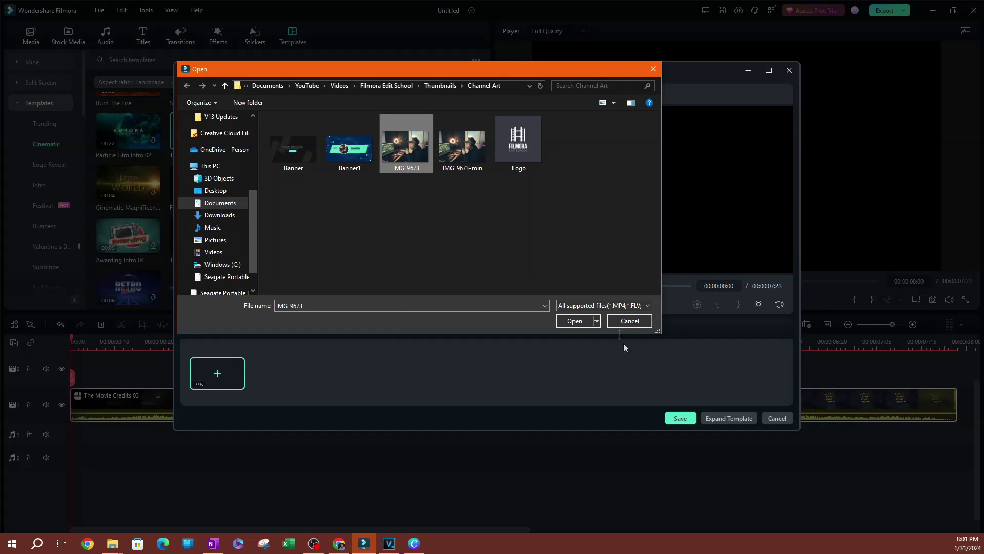
left_click(582, 322)
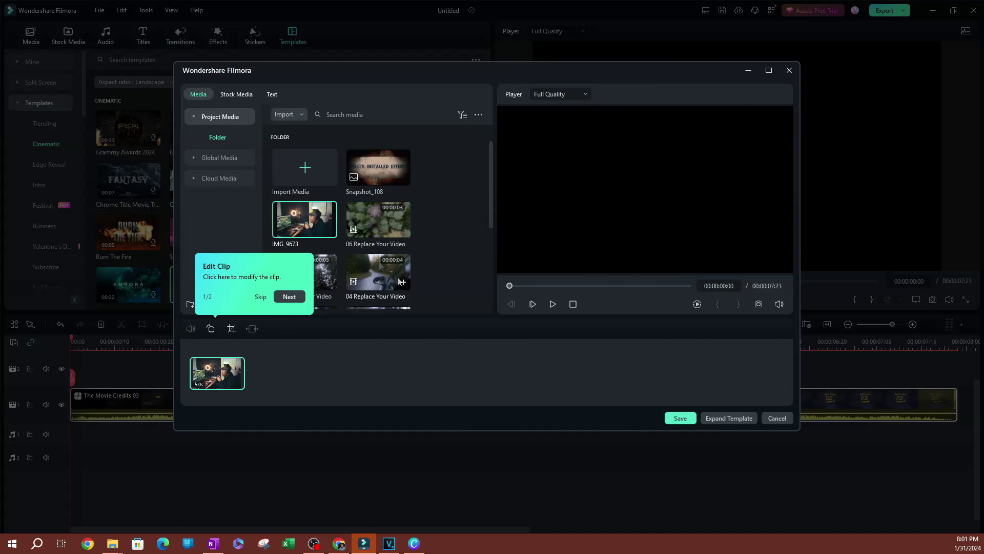
right_click(228, 368)
left_click(244, 366)
left_click(240, 363)
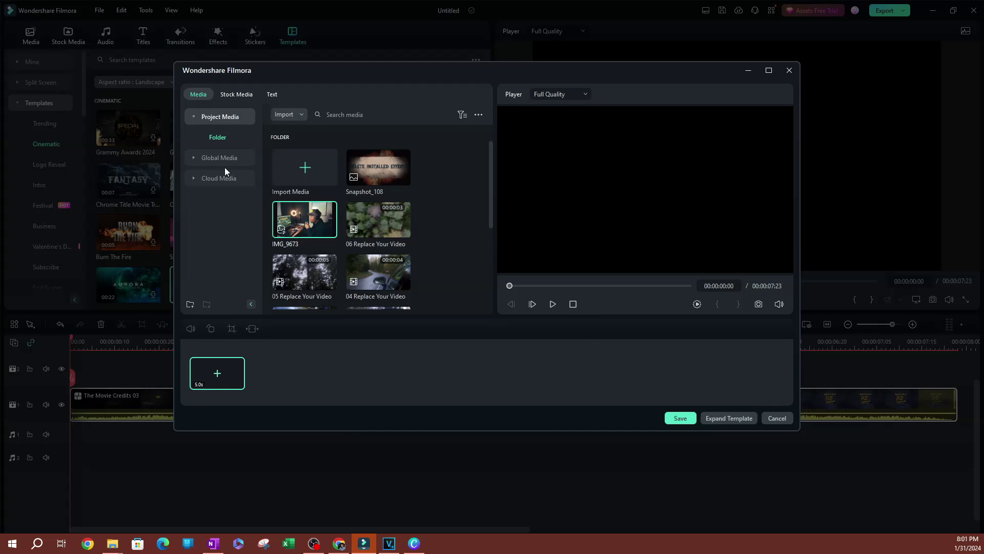
- Examine the stock media library, editable text and project media offered for the template, and preview its closing credits
left_click(233, 96)
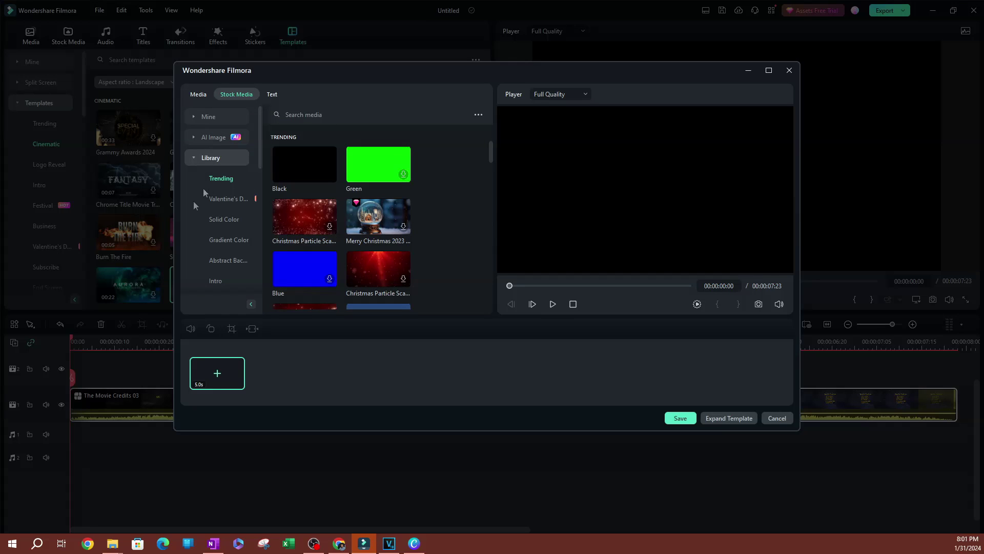
scroll(202, 190, "down", 5)
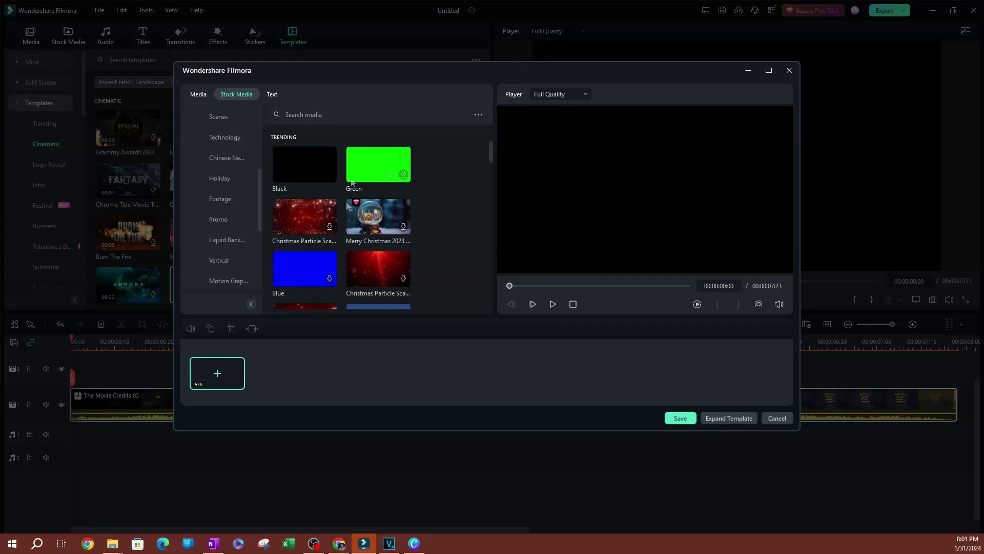
scroll(228, 252, "up", 5)
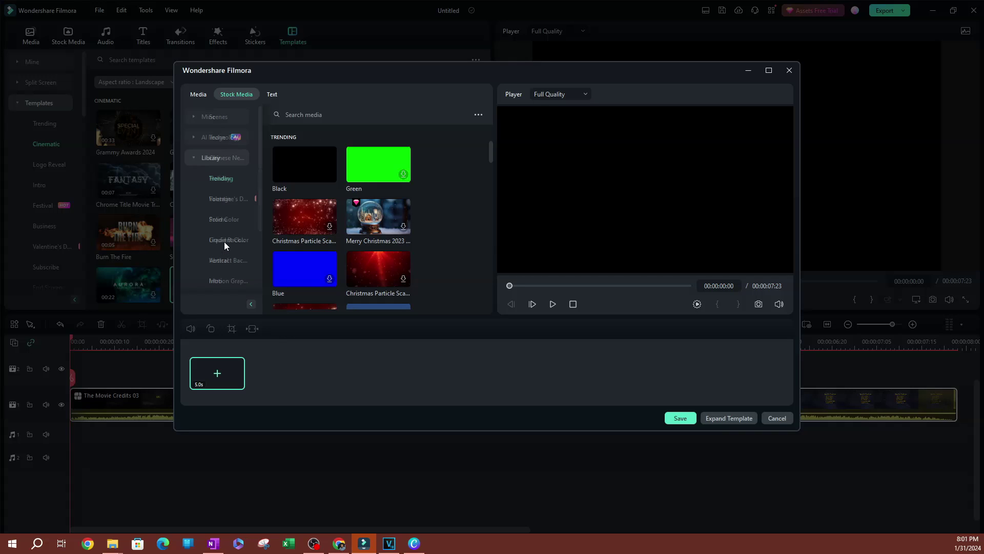
left_click(272, 96)
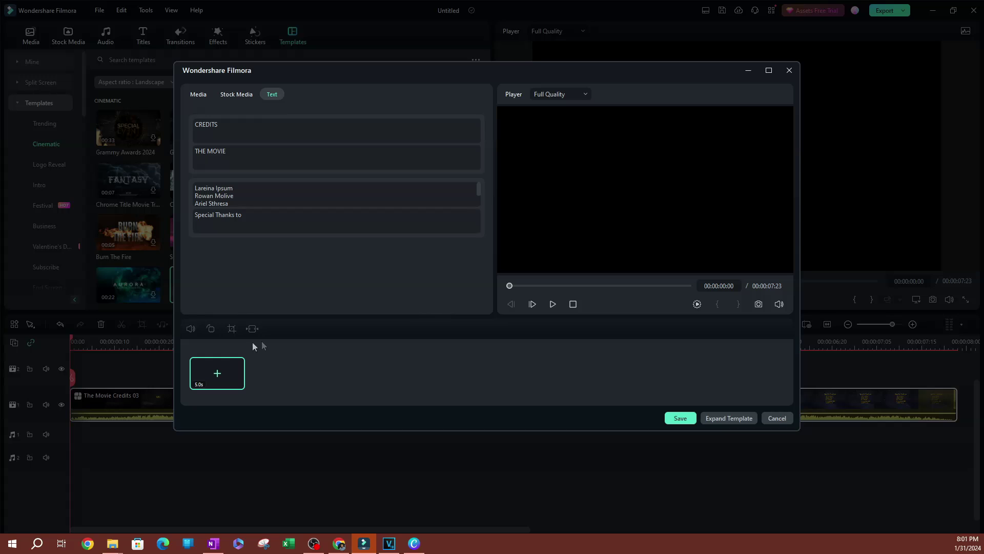
left_click_drag(510, 285, 659, 297)
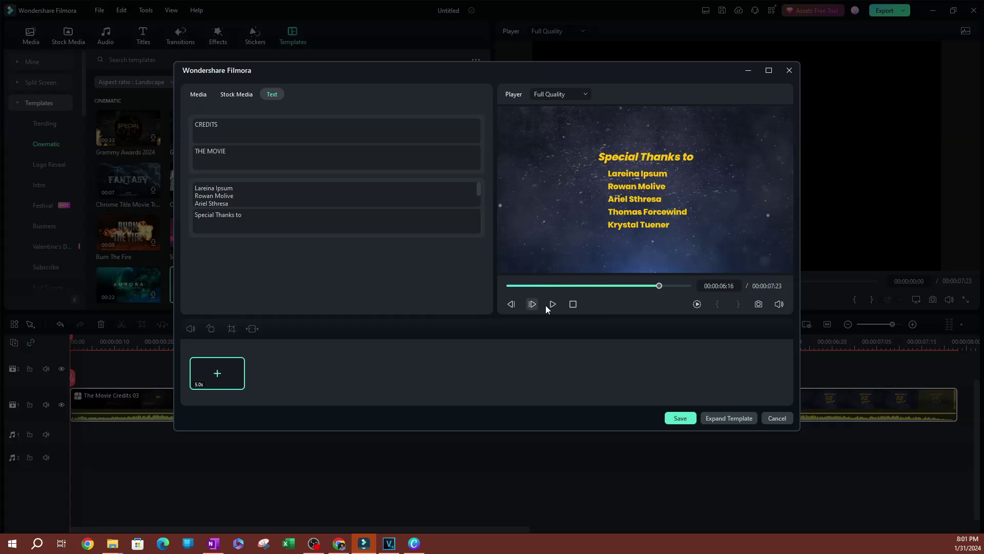
left_click(244, 97)
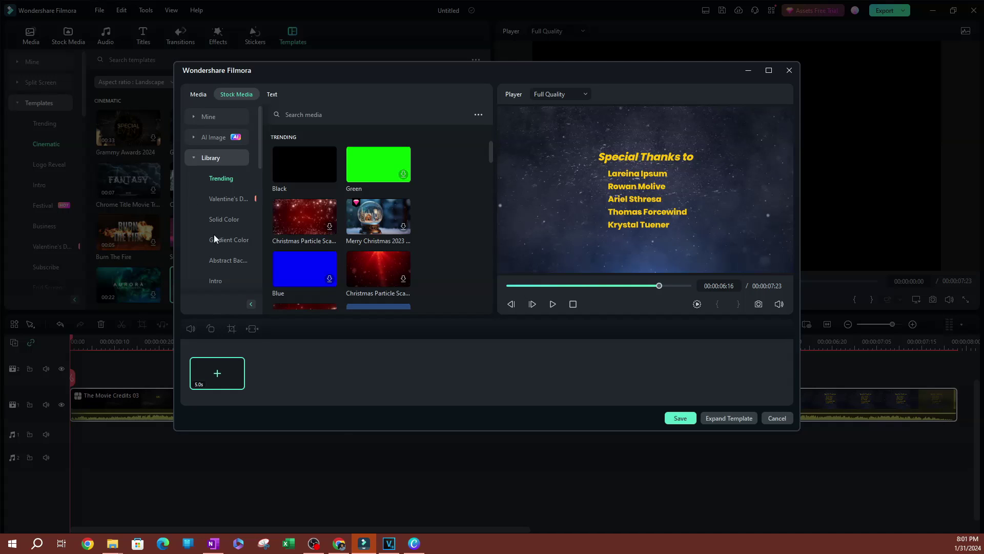
scroll(352, 217, "down", 6)
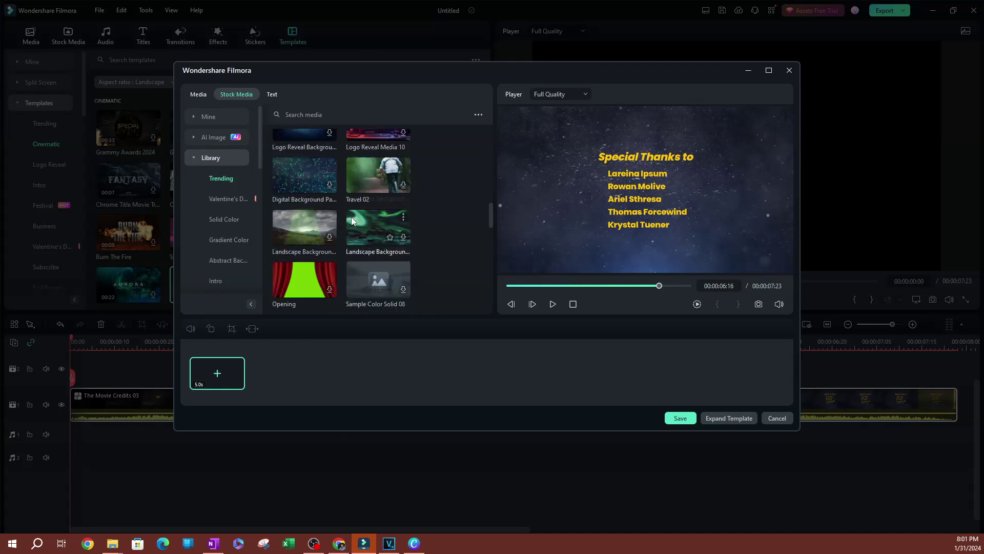
left_click(191, 95)
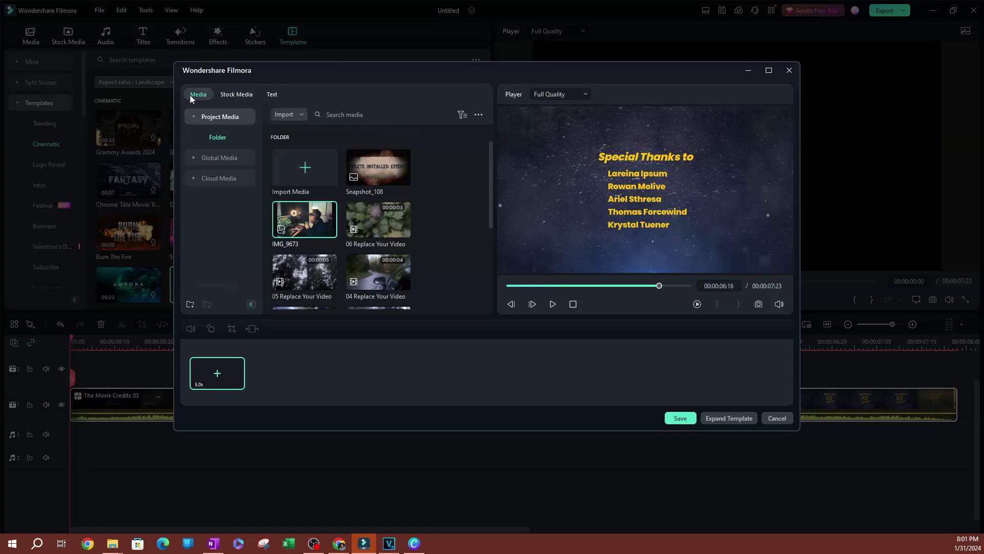
- Check each of the template's editable text fields and expand the template into its separate timeline clips
left_click(273, 95)
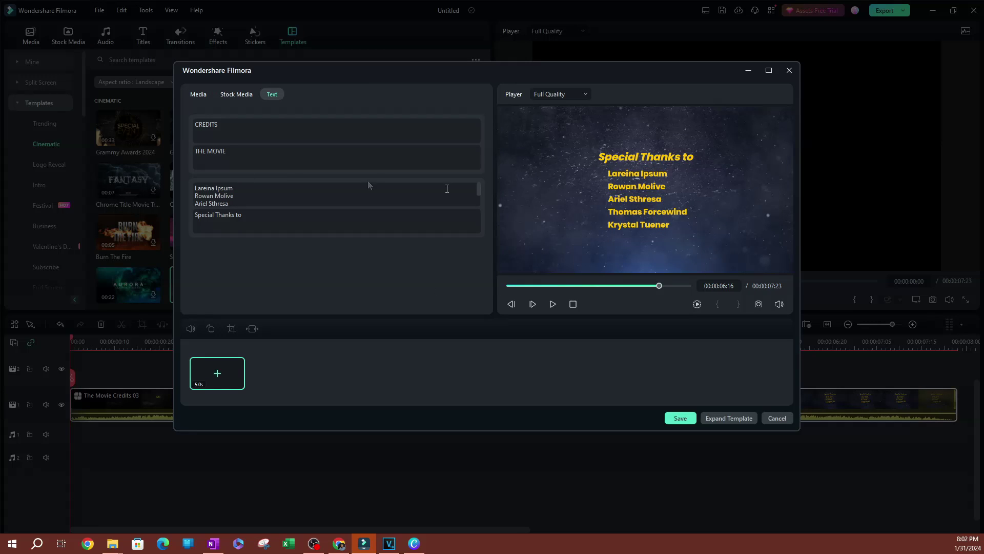
left_click(254, 130)
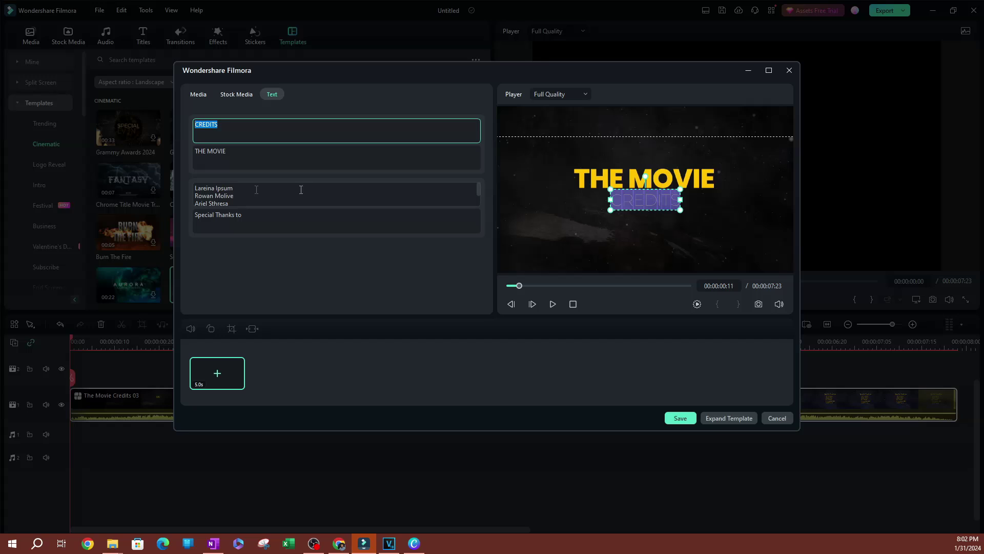
left_click(251, 157)
left_click(251, 191)
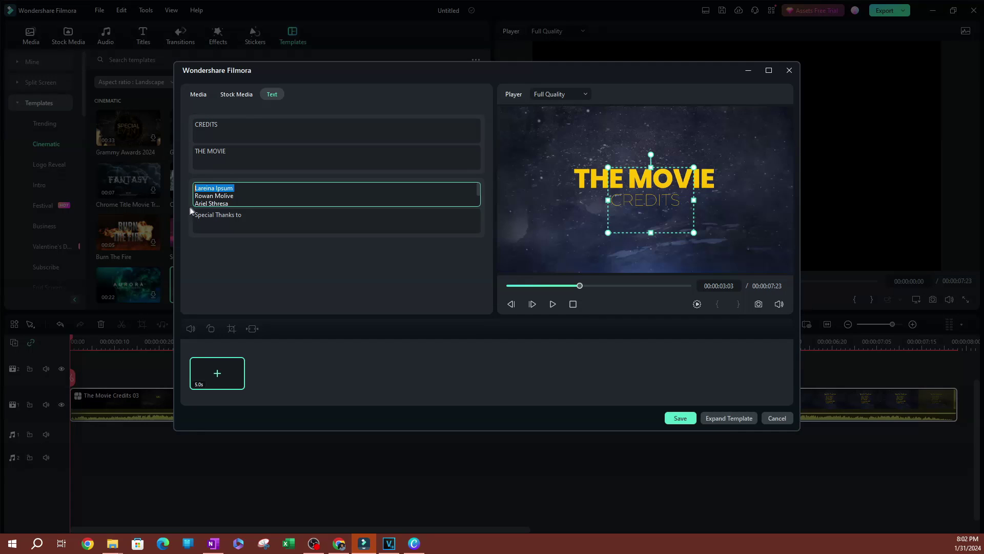
left_click(236, 216)
left_click(626, 286)
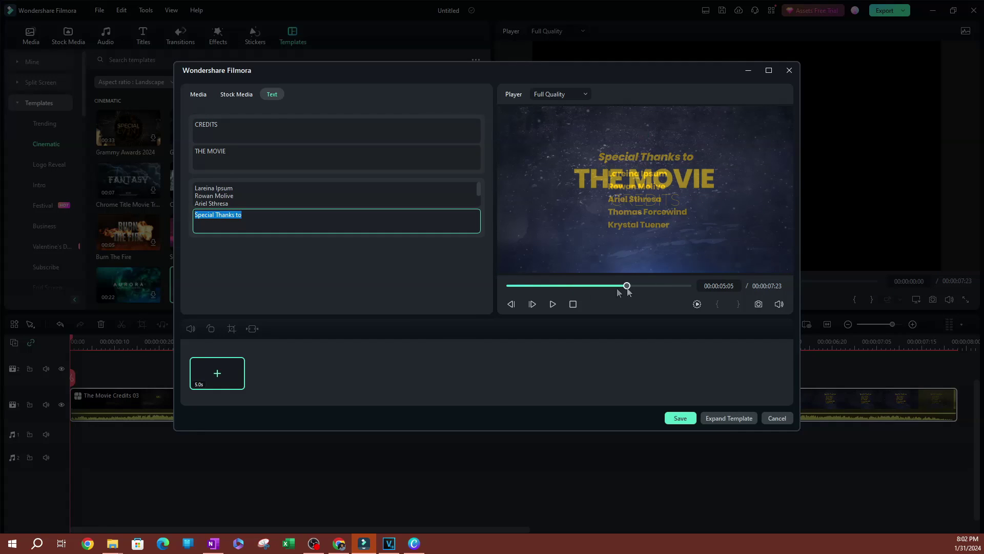
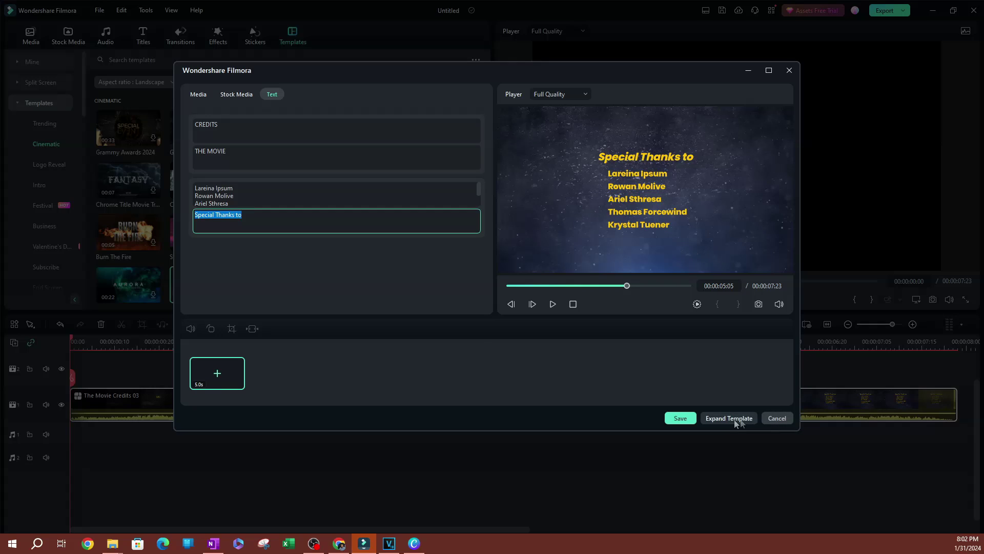
left_click(733, 419)
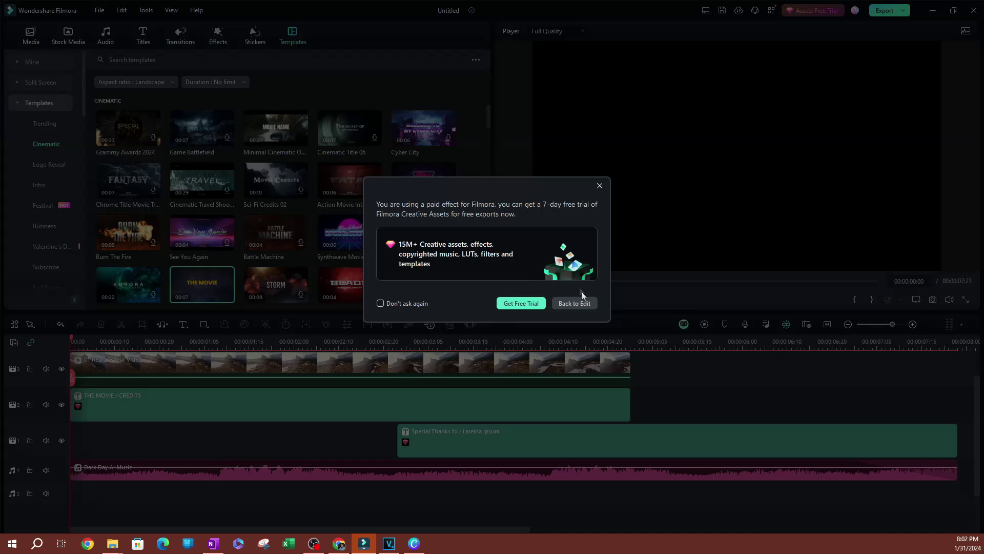
- Dismiss the free-trial offer and preview the opening title on the expanded timeline up to 00:00:02:10
left_click(569, 304)
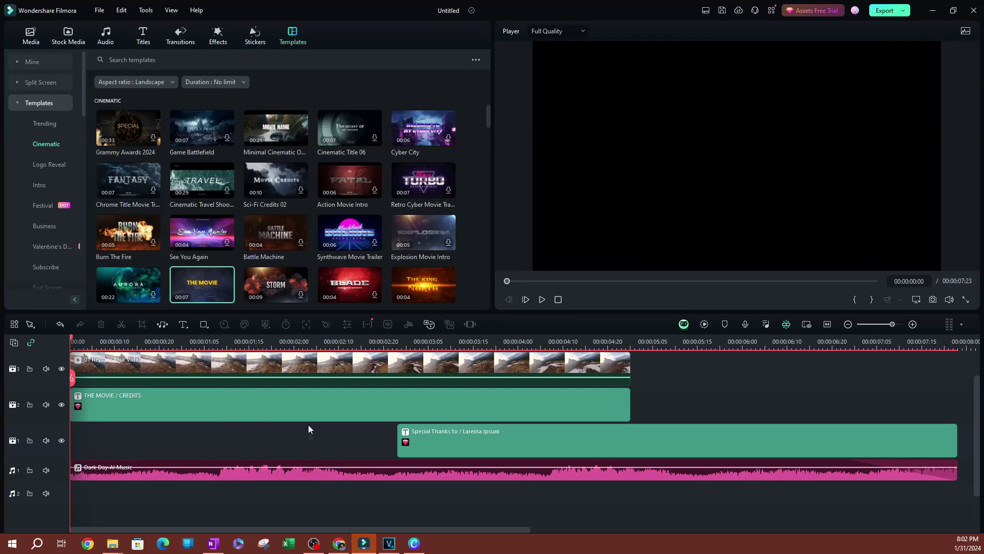
left_click(286, 396)
left_click(154, 343)
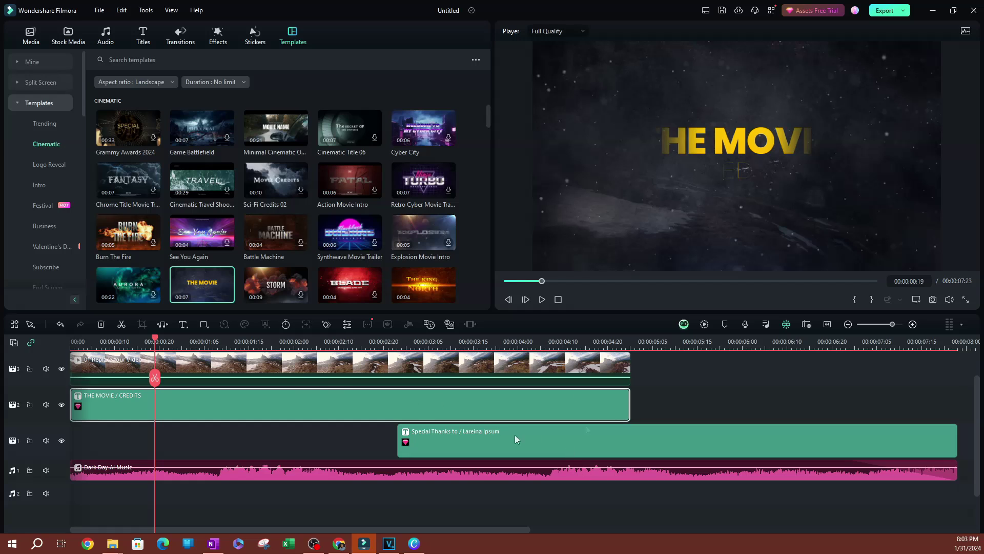
left_click(228, 363)
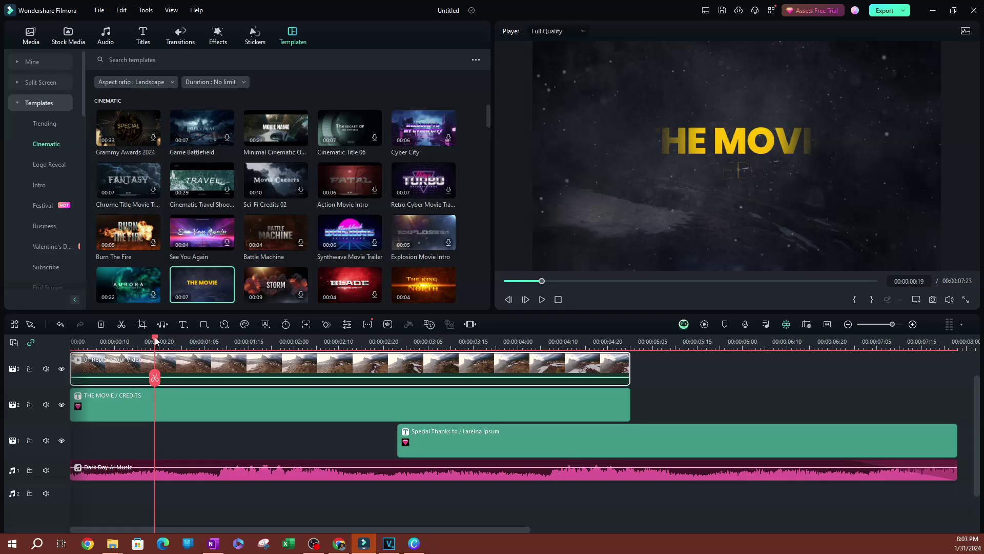
left_click_drag(154, 341, 298, 341)
left_click_drag(298, 378, 339, 378)
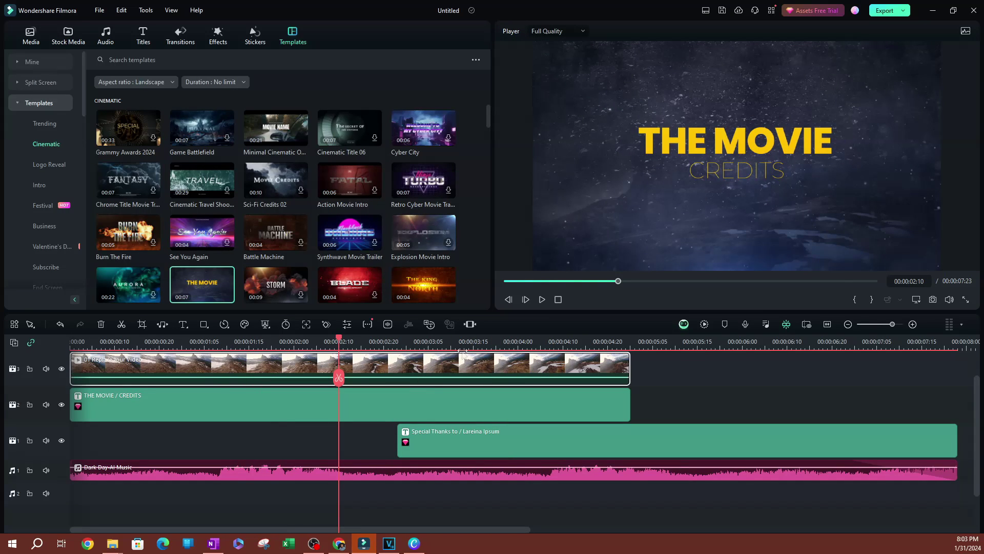
- Hide and show each of the three video tracks in turn to check its contribution, and mute the Dark Day-AI Music track
left_click(152, 410)
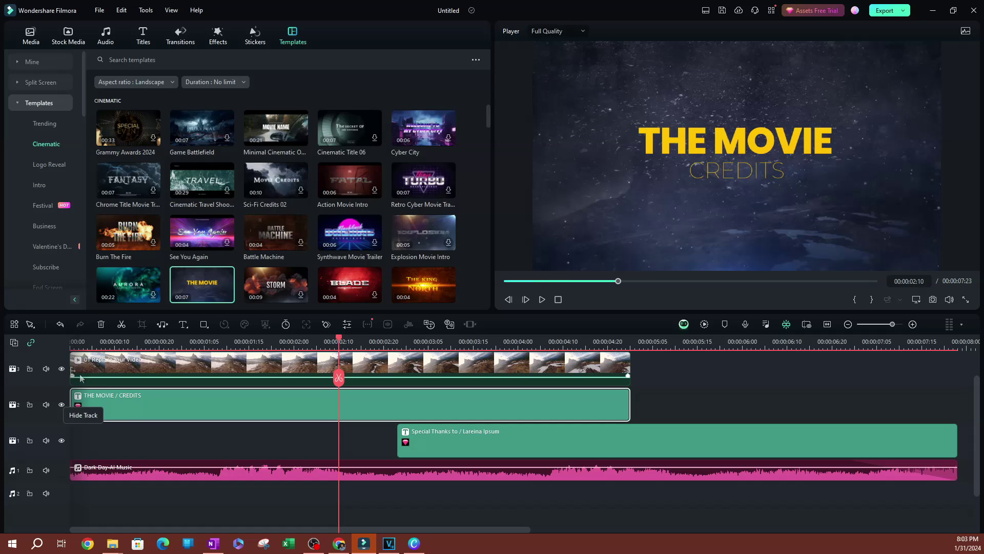
left_click(61, 368)
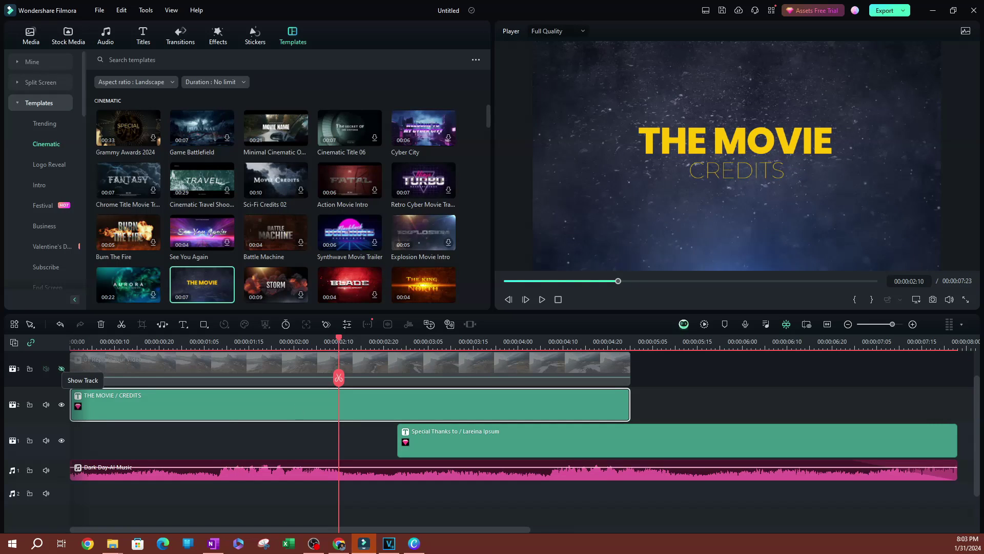
left_click(61, 369)
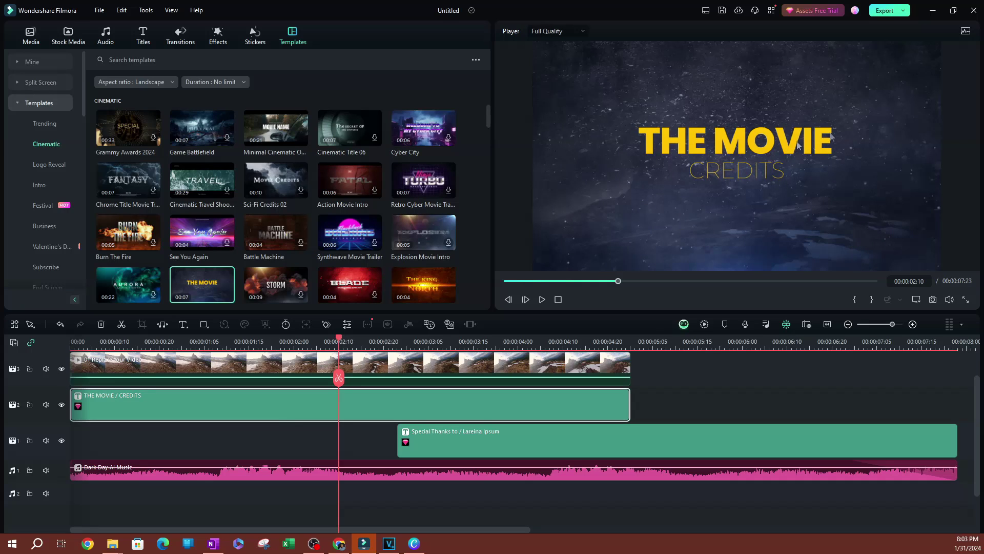
left_click(61, 405)
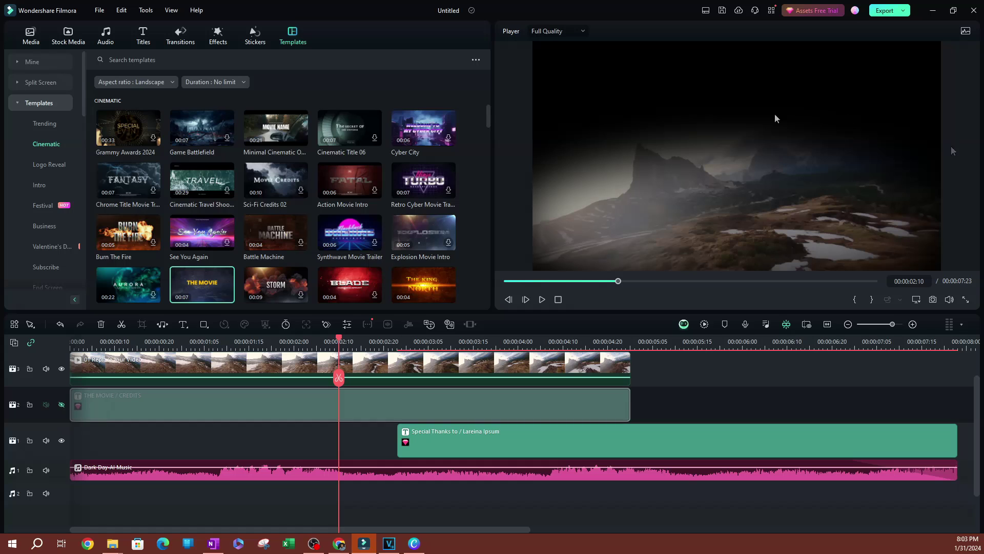
left_click(61, 405)
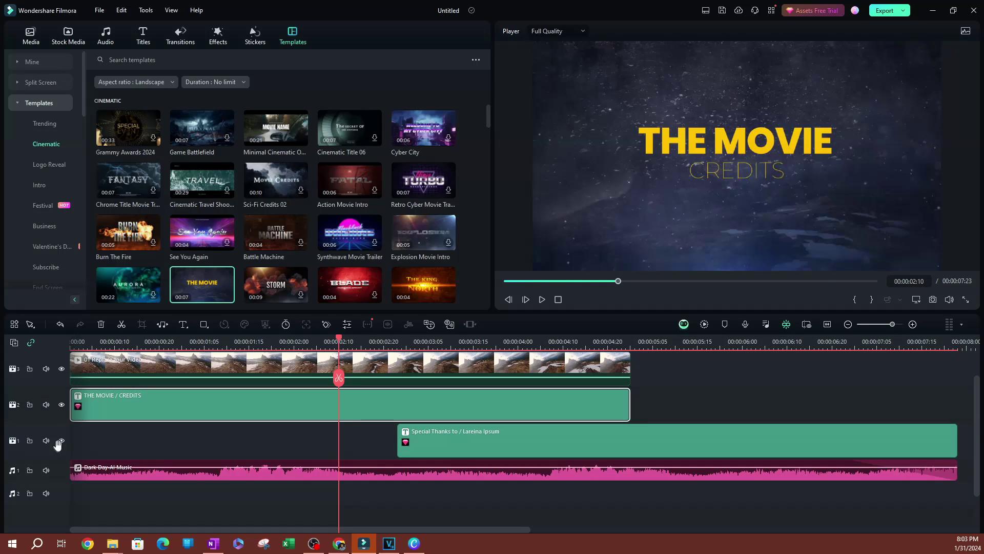
left_click(62, 441)
left_click(62, 441)
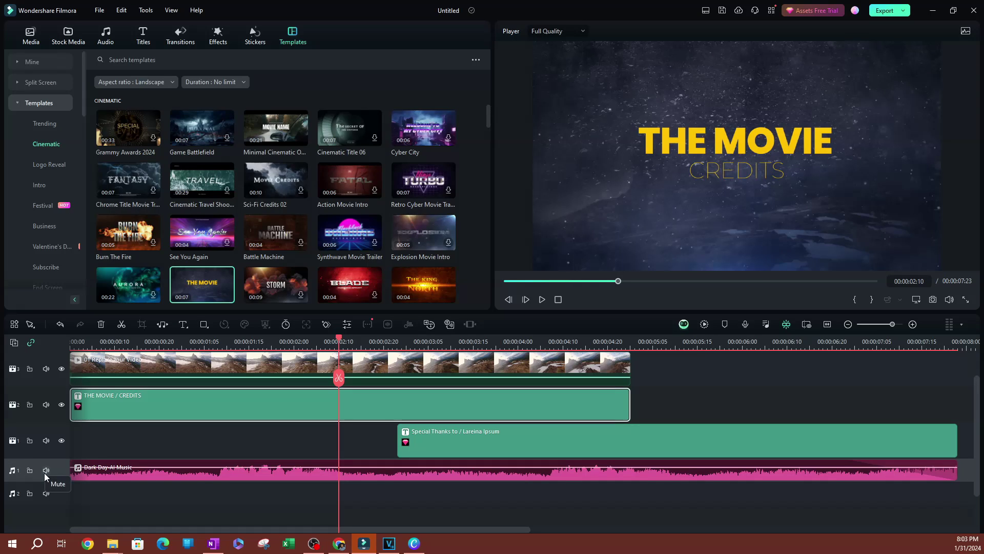
left_click(46, 470)
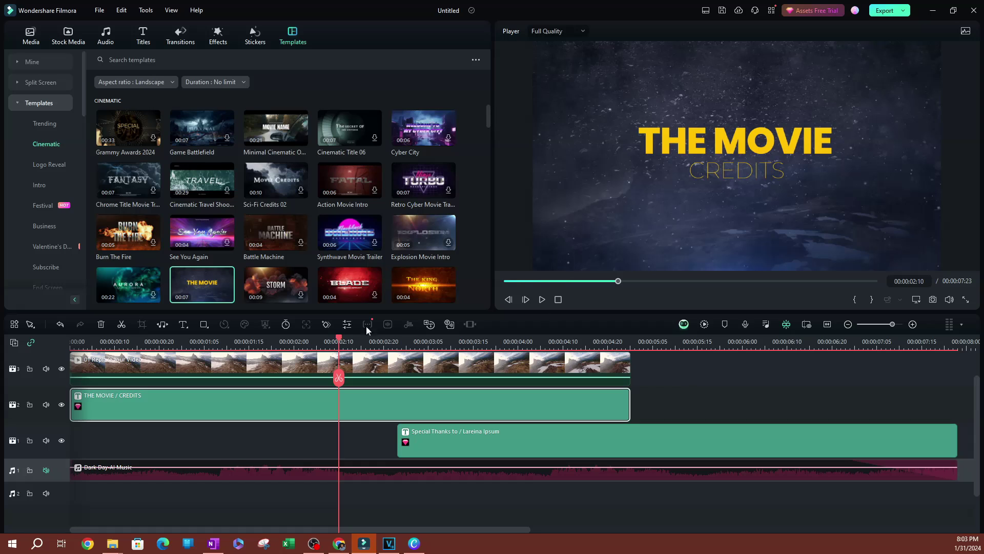
- Recheck the placeholder video's effect at 00:00:01:11 by hiding and showing its track, and add a new video track above it
left_click_drag(337, 353, 231, 353)
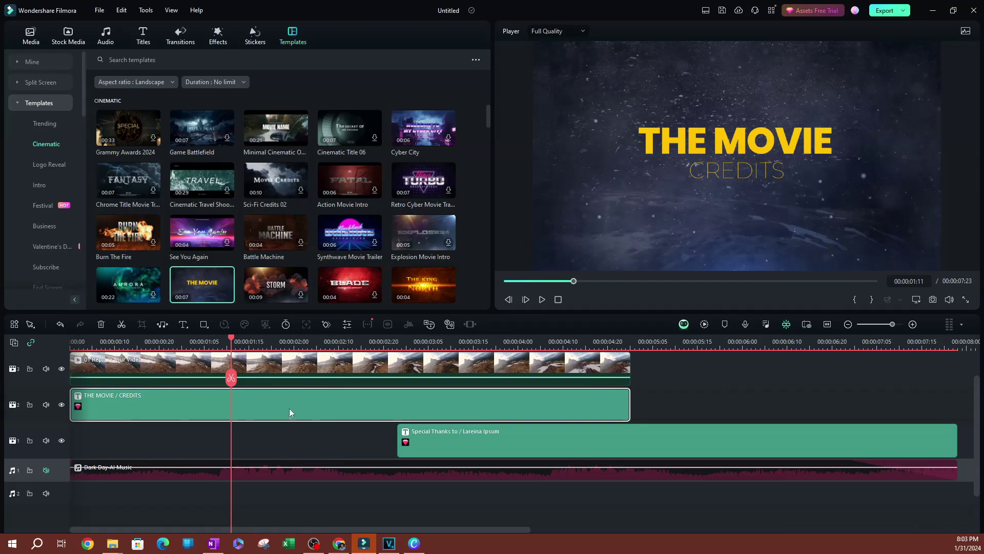
left_click(279, 371)
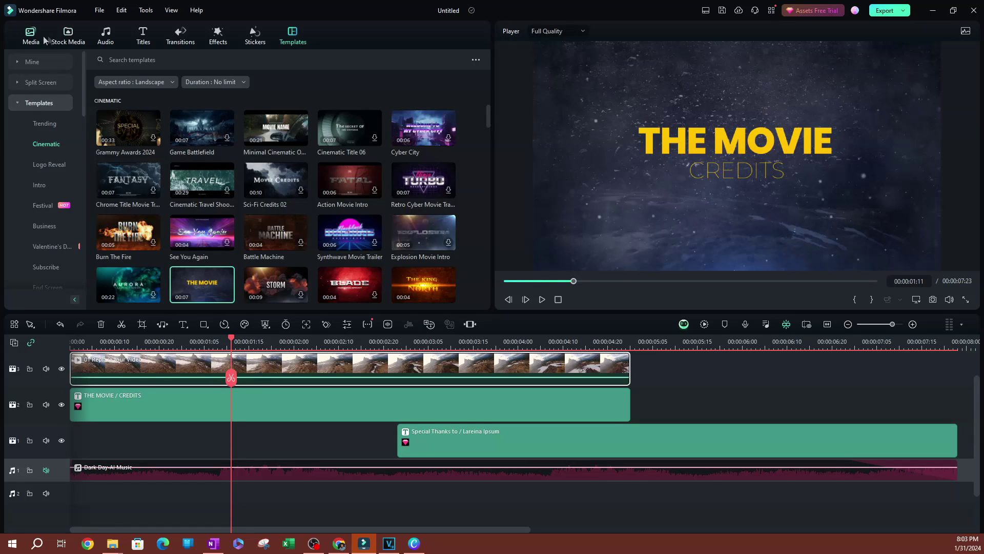
left_click(62, 40)
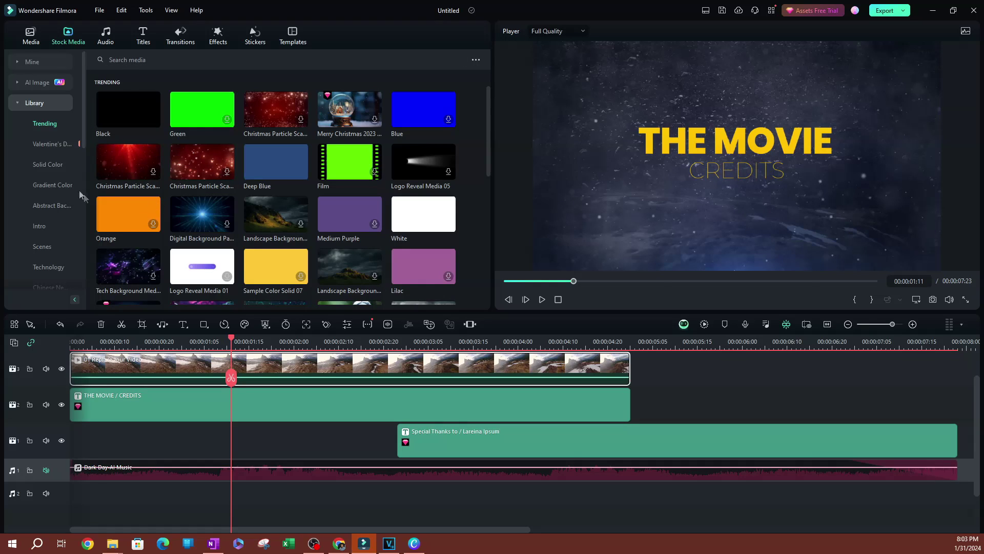
left_click(61, 369)
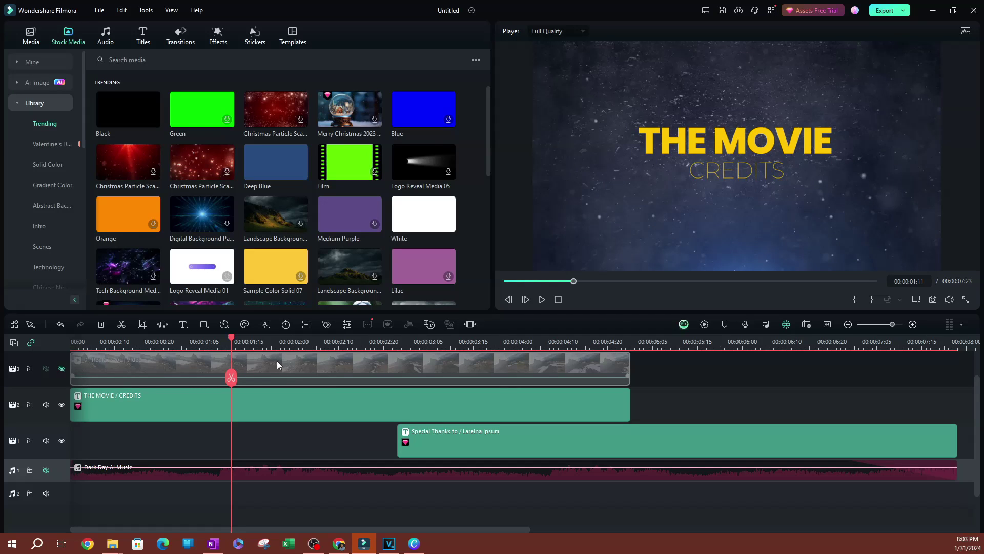
left_click(61, 368)
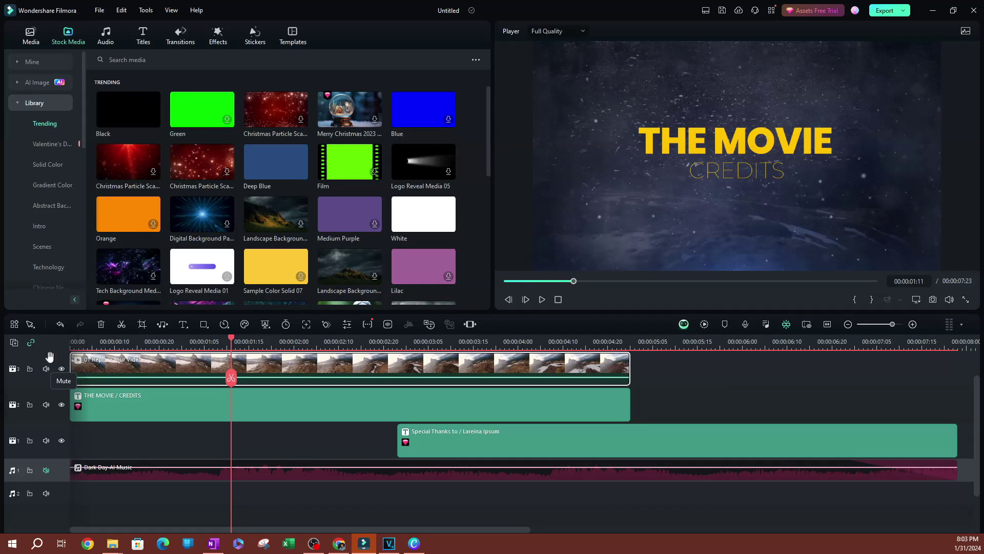
left_click(13, 342)
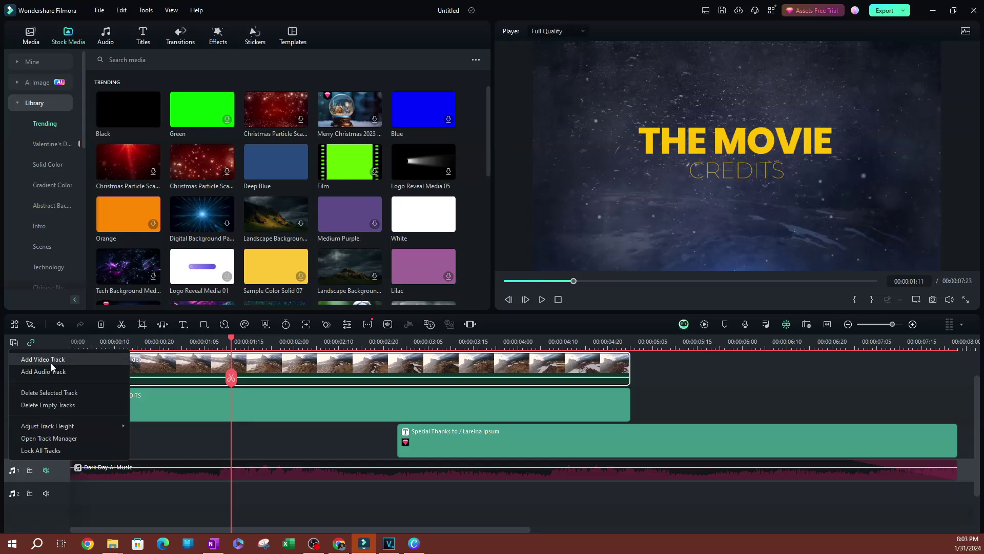
left_click(51, 361)
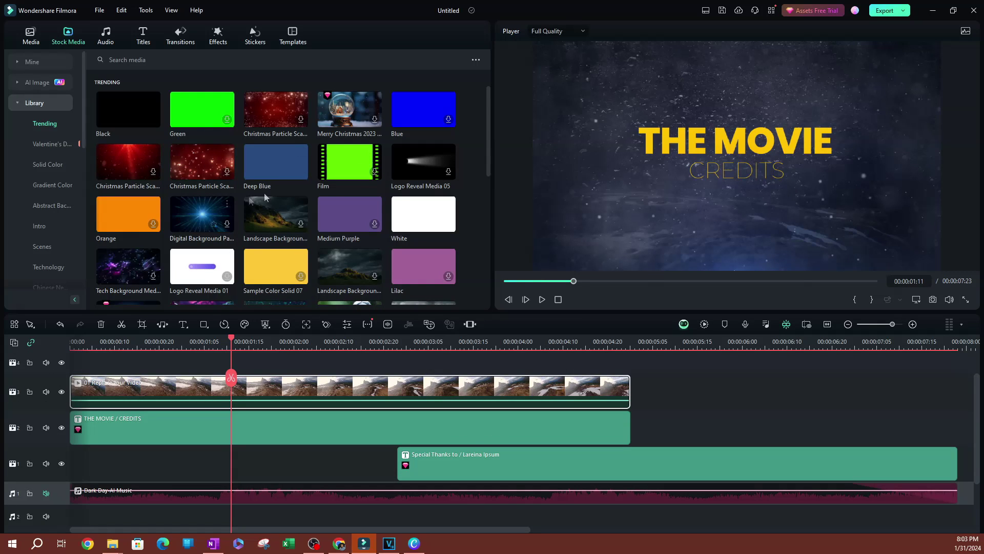
- Search the Pexels stock videos for "city"
left_click(20, 103)
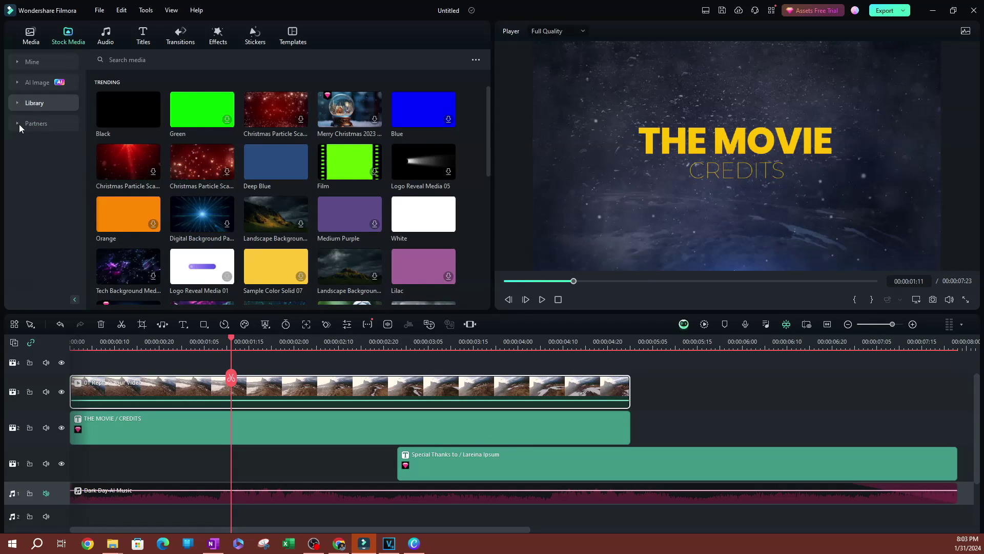
left_click(21, 124)
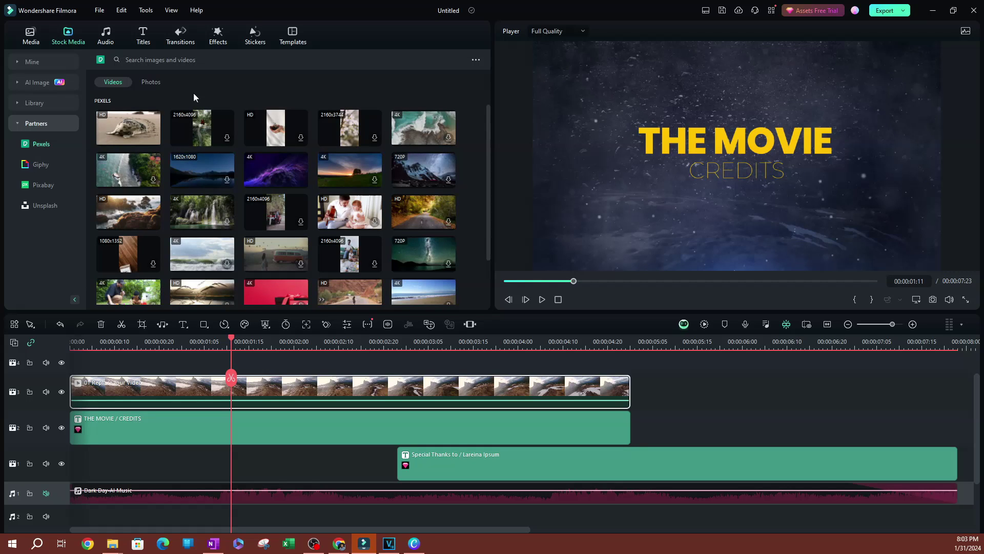
left_click(196, 57)
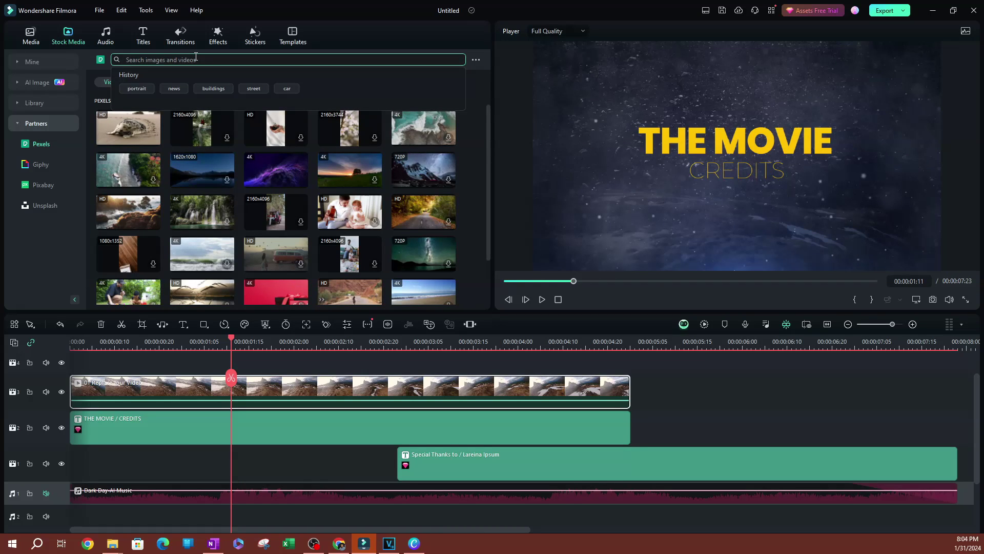
type("city")
key("Return")
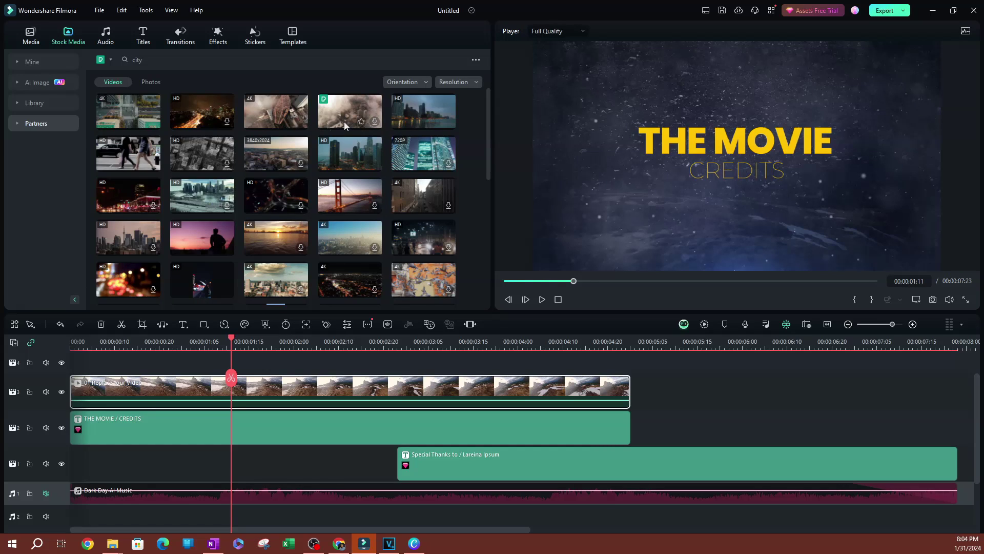
- Place the 4K aerial skyscraper video at the start of the new top track, keeping the project settings at 1920 x 1080 25fps
left_click(284, 120)
left_click_drag(286, 124, 72, 386)
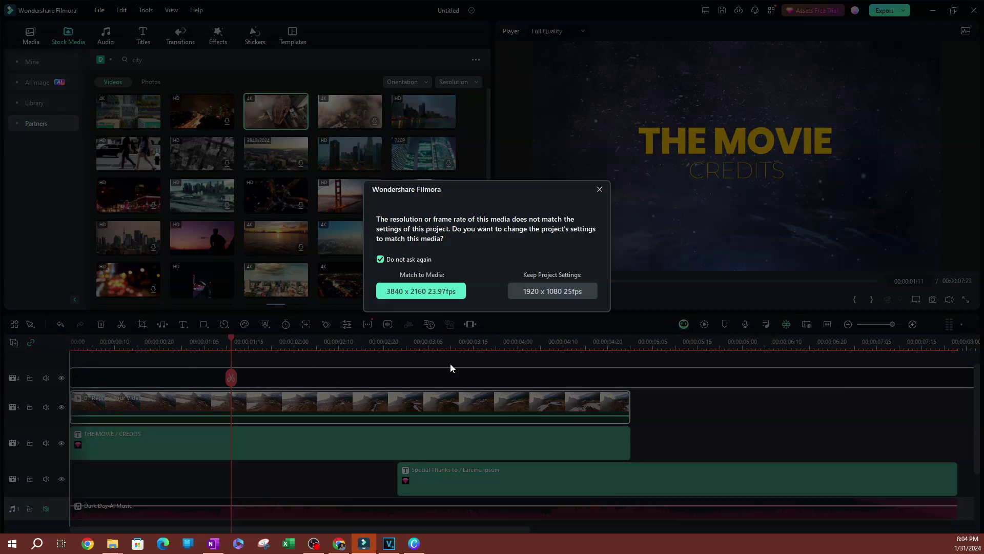
left_click(573, 291)
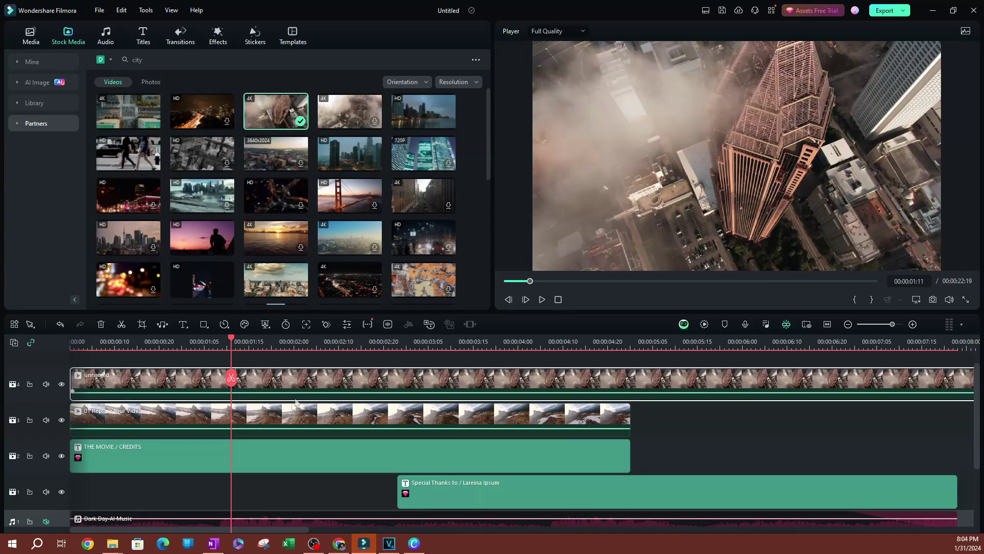
- Split the timeline at 00:00:05:00, where the placeholder video ends, and delete the city clip's remaining footage
left_click(134, 413)
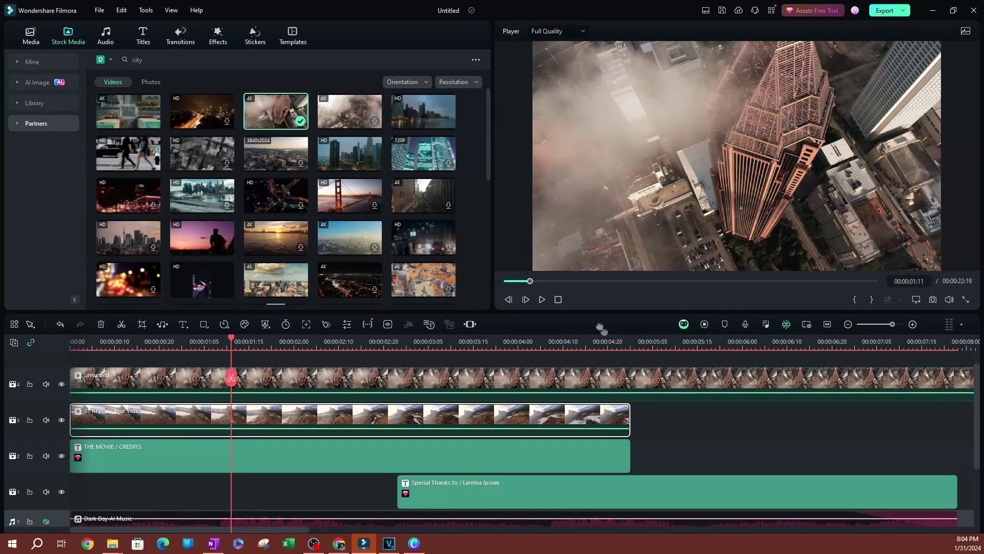
left_click(631, 349)
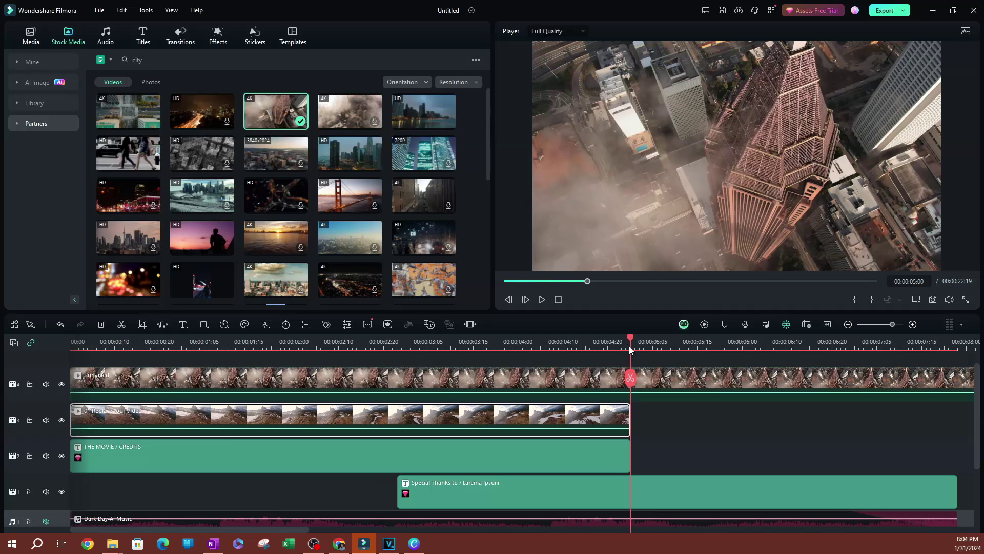
left_click(632, 379)
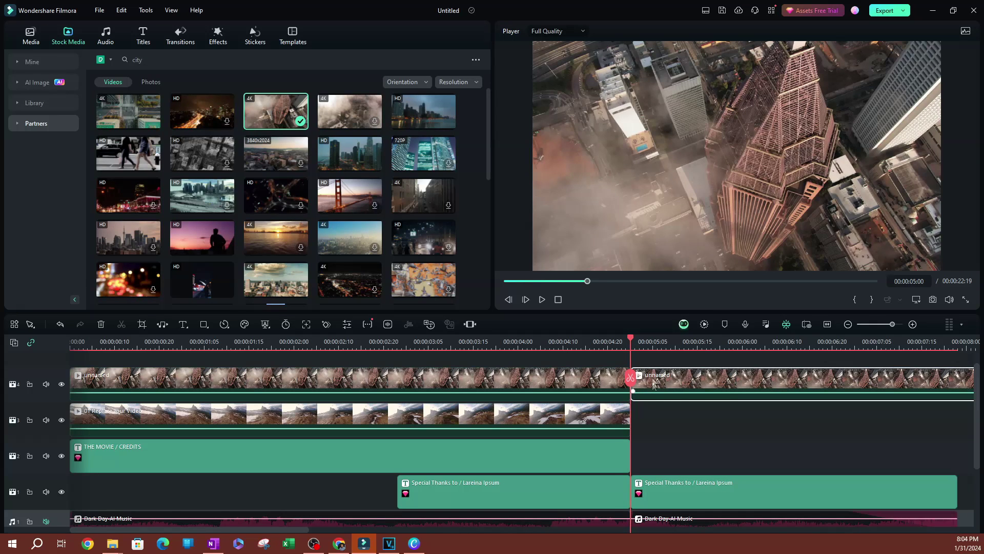
key("Delete")
- Delete the template's mountain placeholder video and remove all empty tracks
left_click(213, 416)
key("Delete")
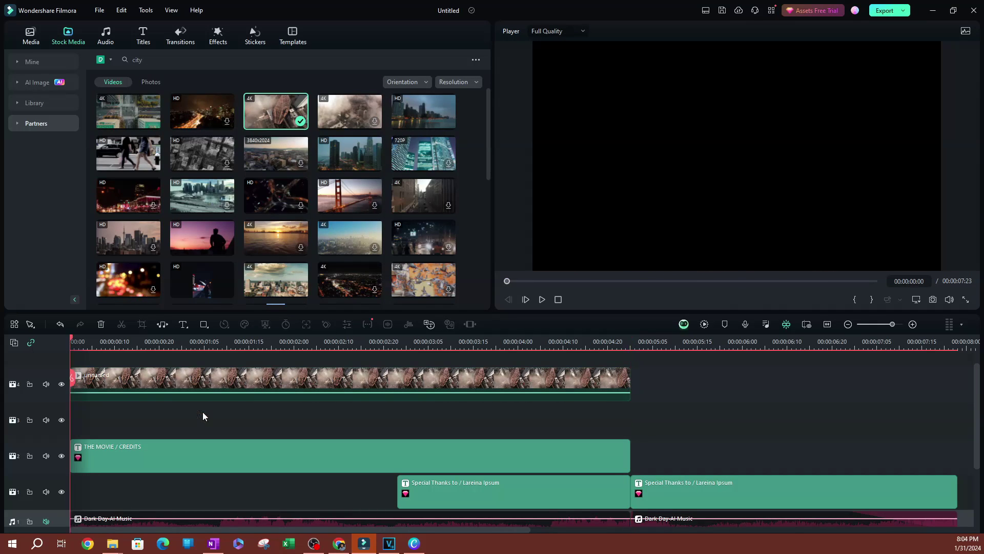
left_click(15, 343)
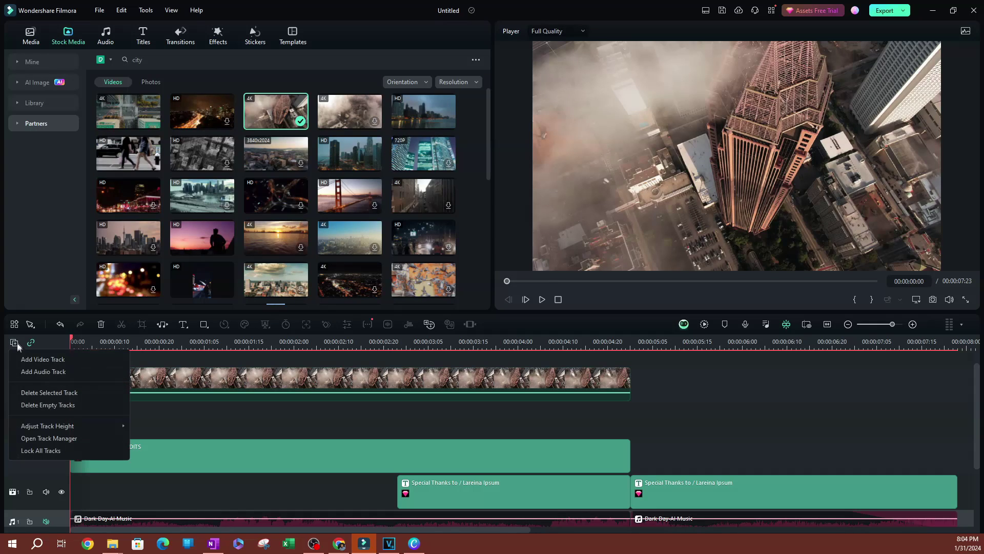
left_click(51, 406)
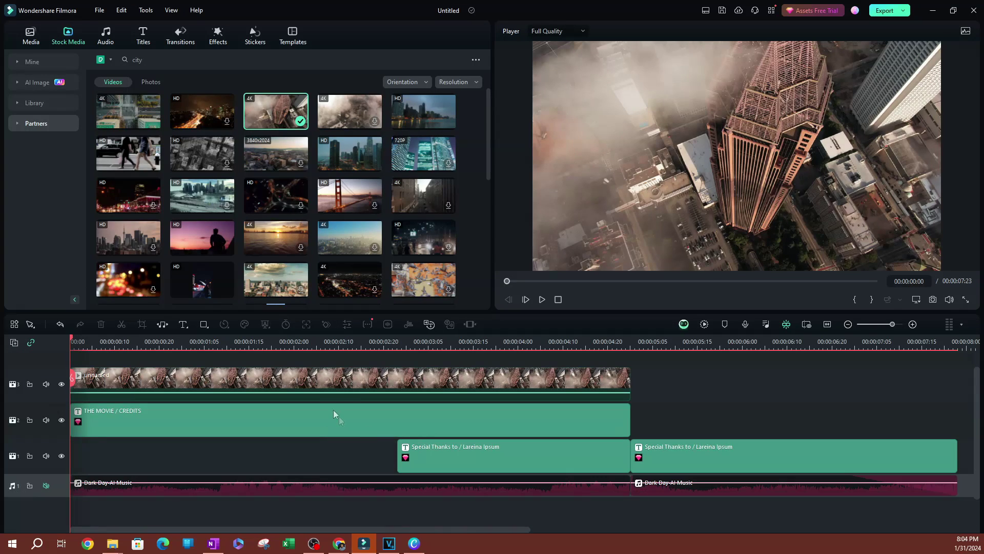
- Lower the opacity of the city clip on the top track to 6 so the movie title beneath shows through
left_click(209, 341)
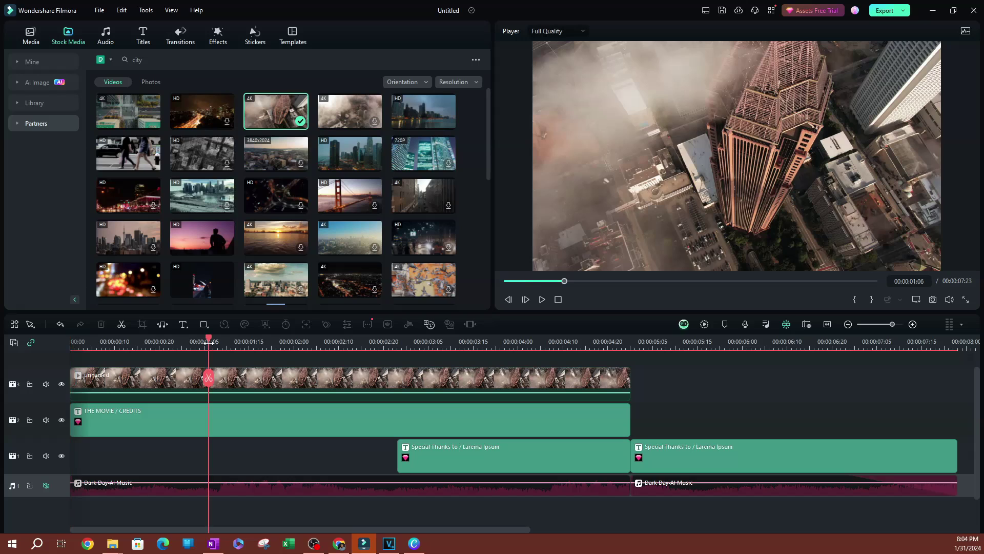
left_click_drag(210, 341, 308, 382)
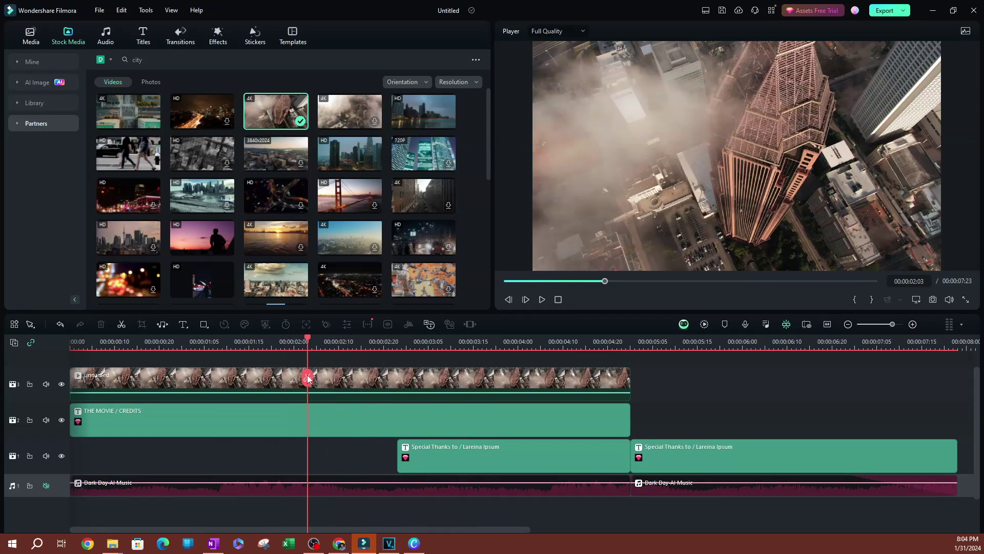
double_click(340, 386)
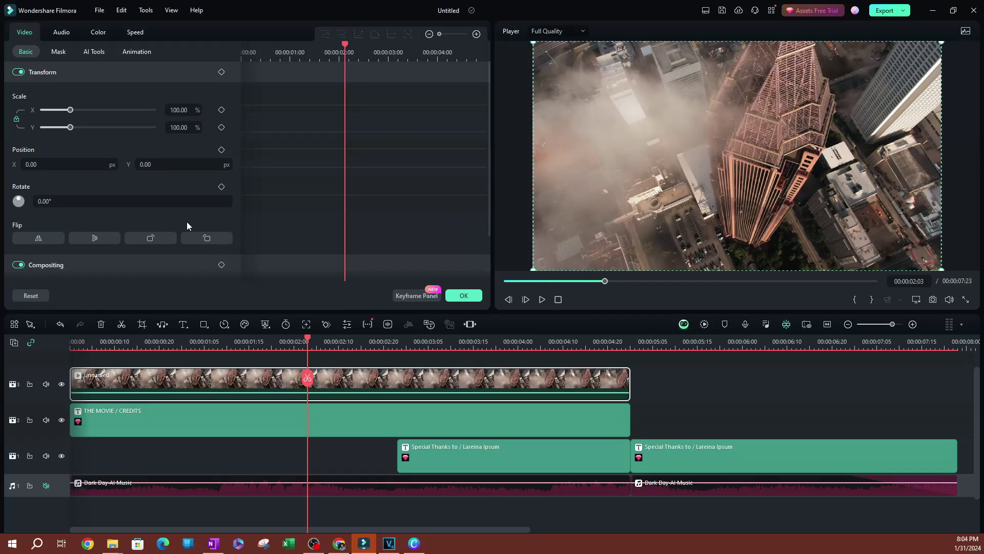
scroll(75, 214, "down", 3)
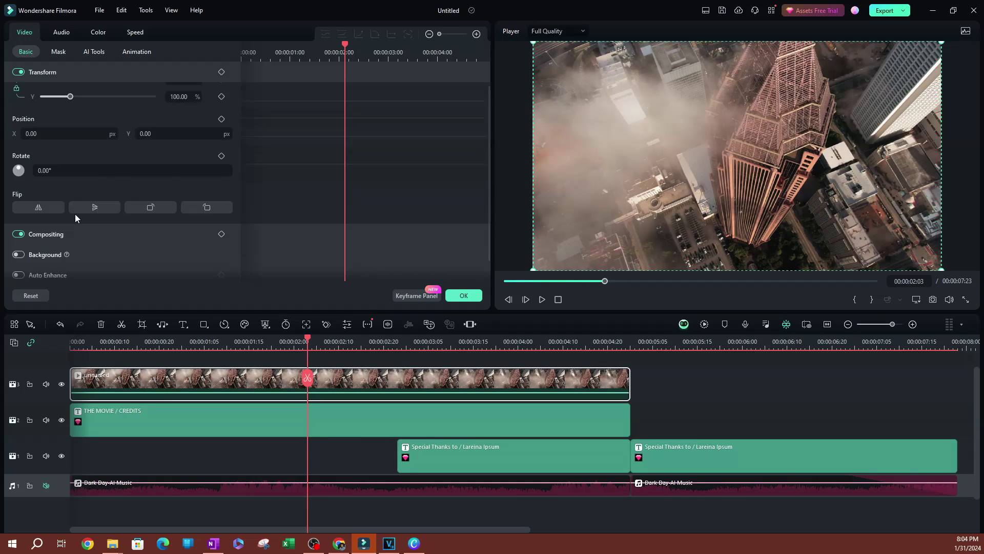
scroll(76, 218, "up", 3)
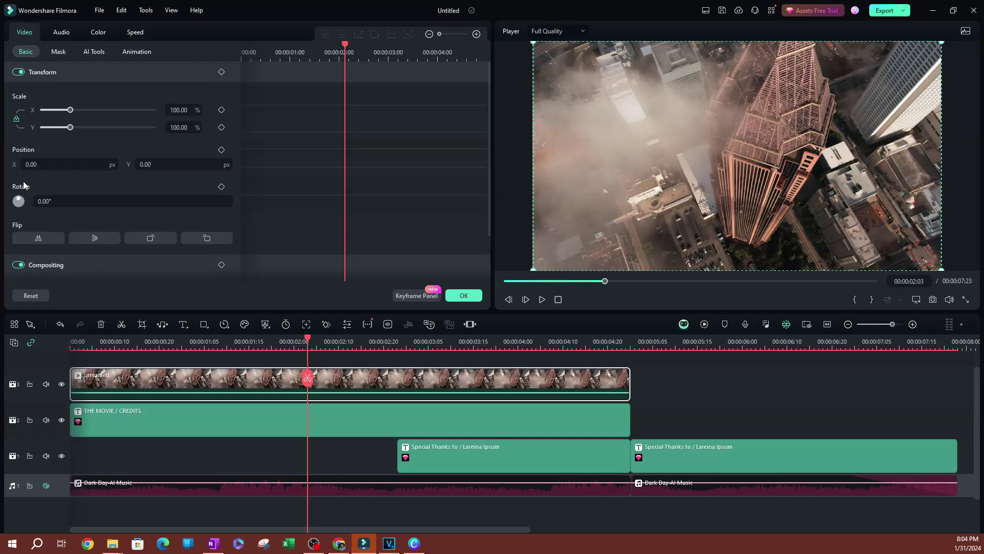
scroll(24, 186, "down", 2)
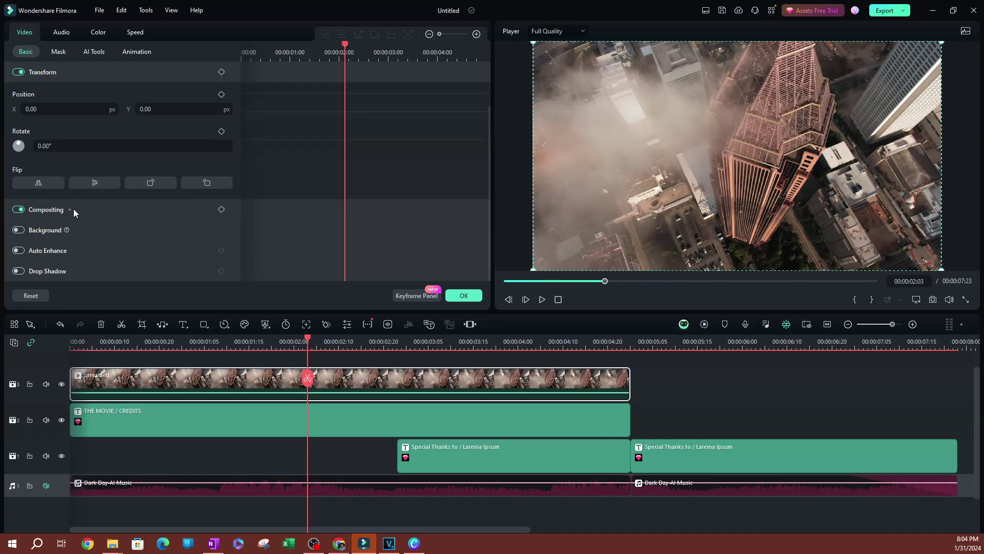
left_click(70, 209)
scroll(64, 236, "down", 2)
left_click_drag(185, 204, 27, 212)
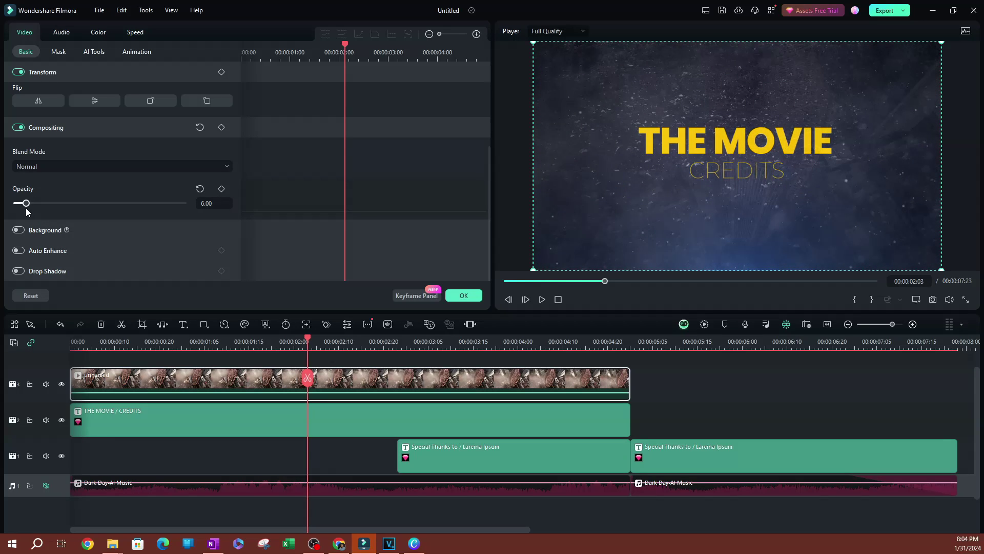
- Compare the opening title's preview with the city track hidden and shown again, then close the title's properties
left_click(195, 429)
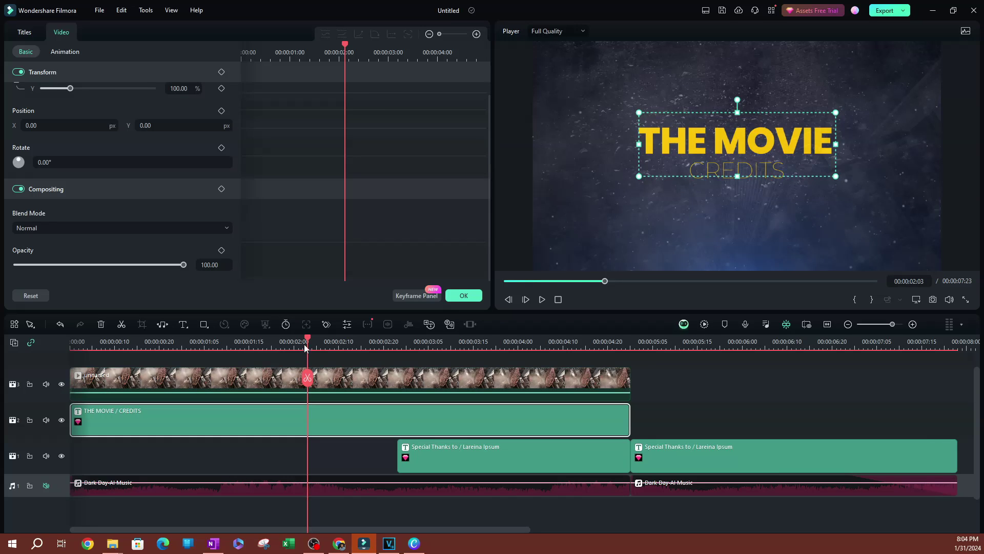
left_click_drag(306, 336, 119, 343)
left_click(61, 384)
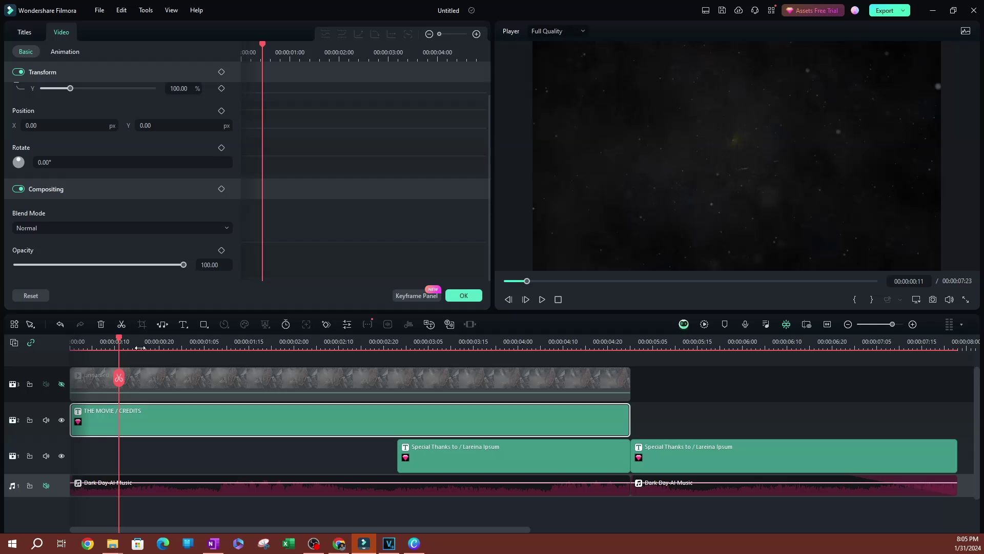
left_click_drag(118, 341, 208, 377)
left_click(62, 384)
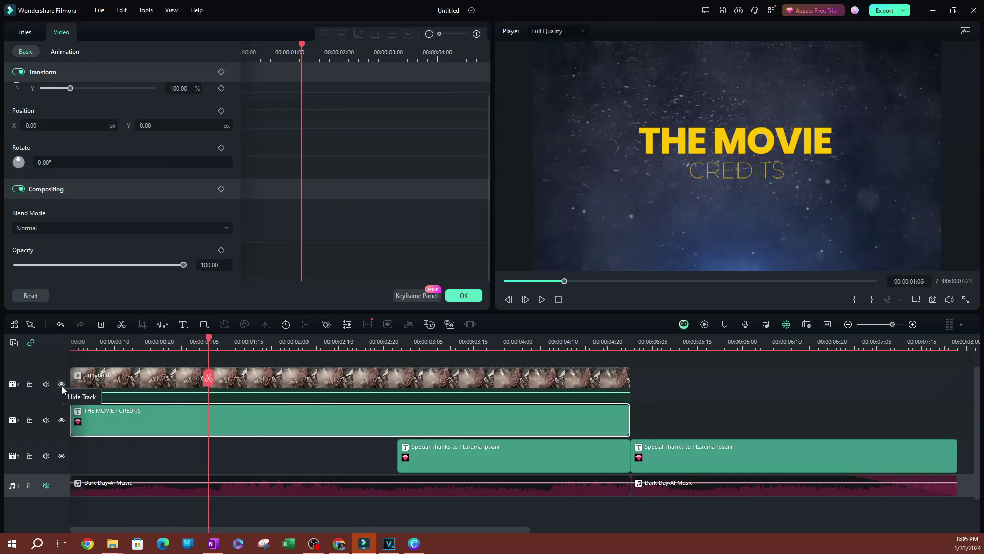
left_click(460, 294)
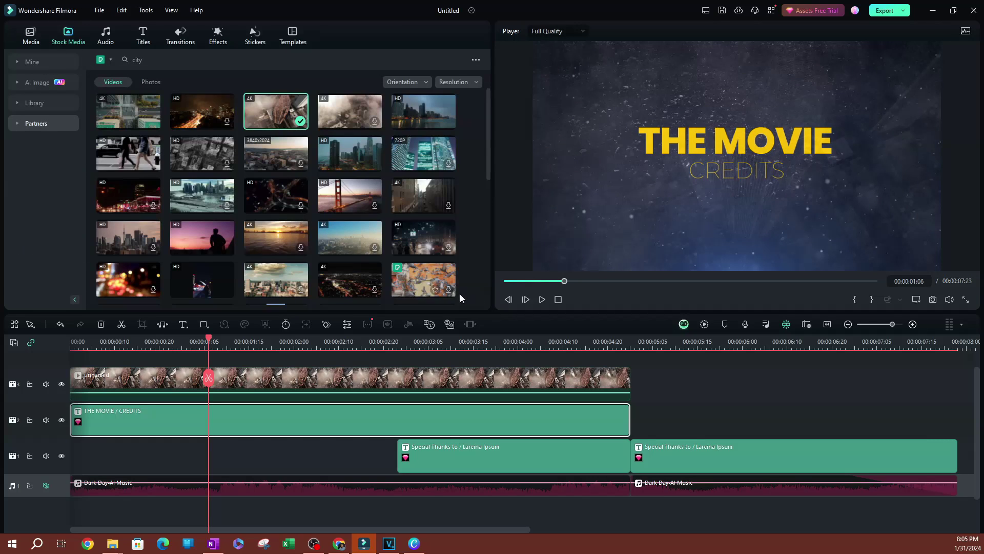
- Search the title library for "credits roll" and limit the results to free titles
left_click(143, 37)
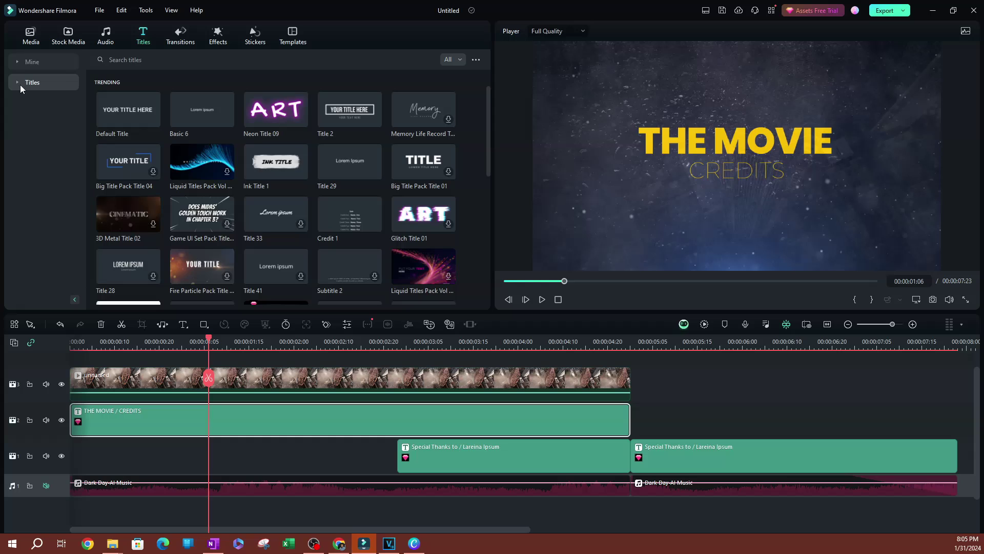
scroll(37, 270, "down", 2)
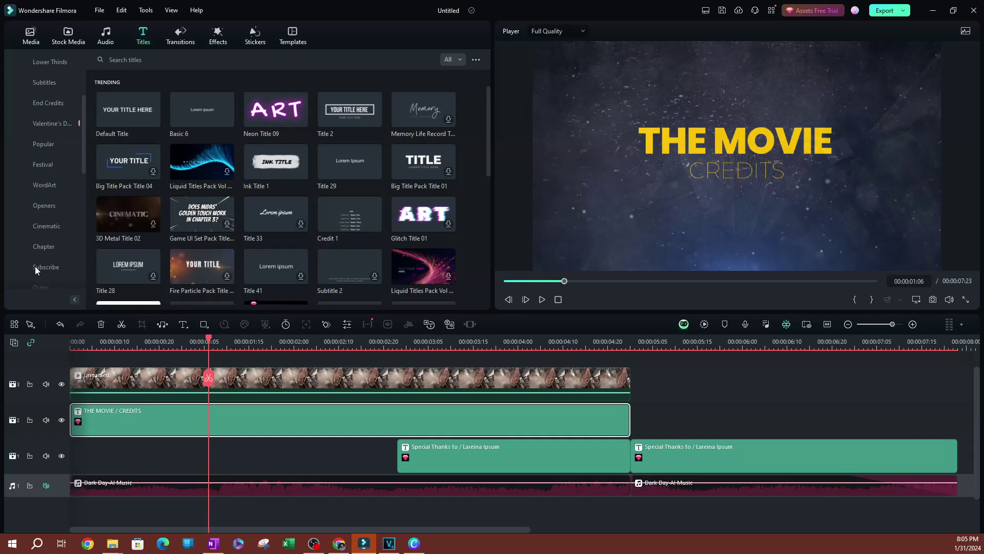
scroll(36, 180, "down", 1)
scroll(40, 232, "down", 1)
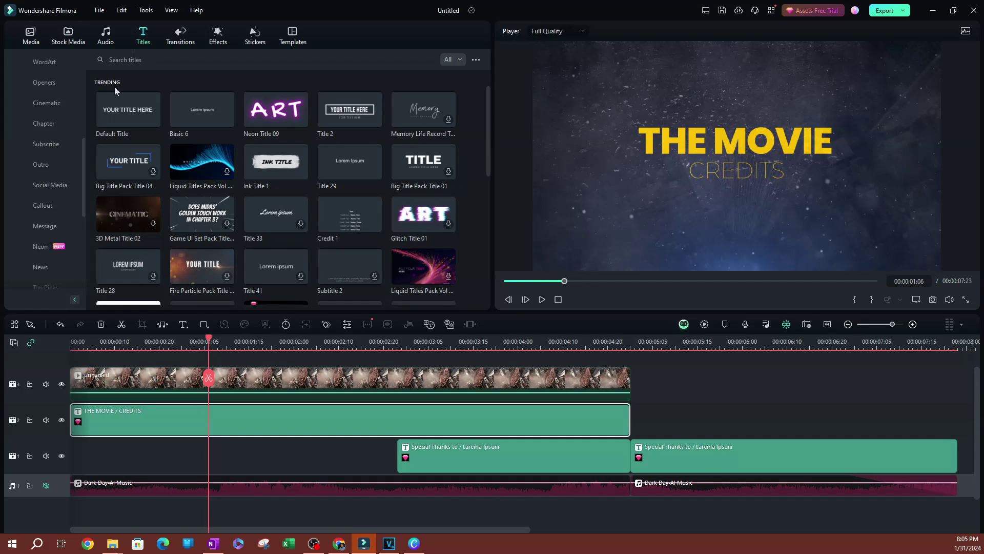
left_click(136, 61)
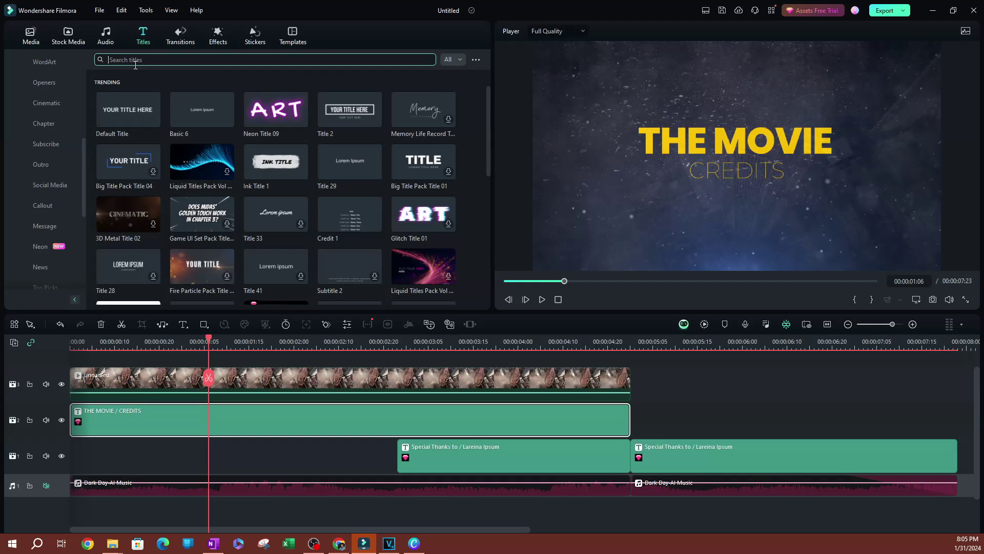
type("credi")
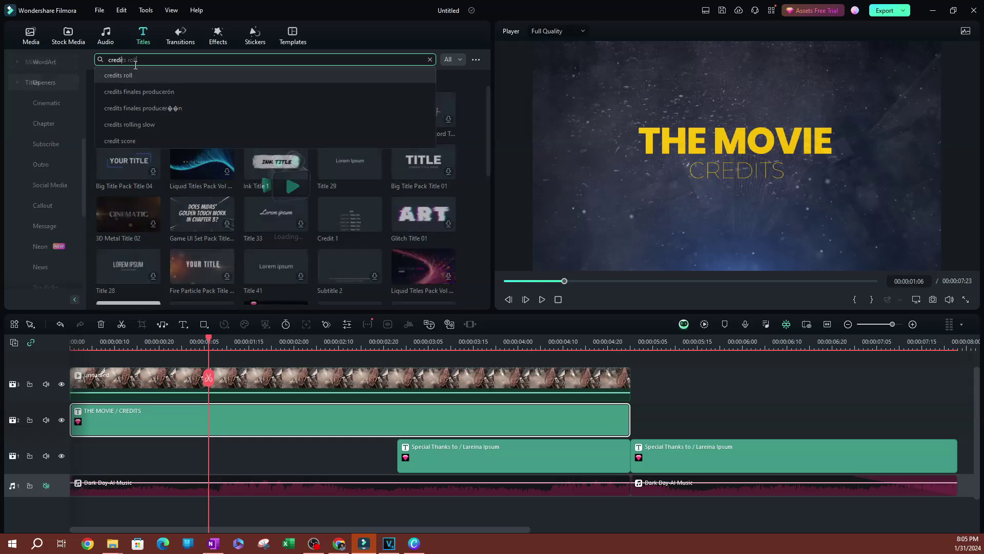
left_click(218, 76)
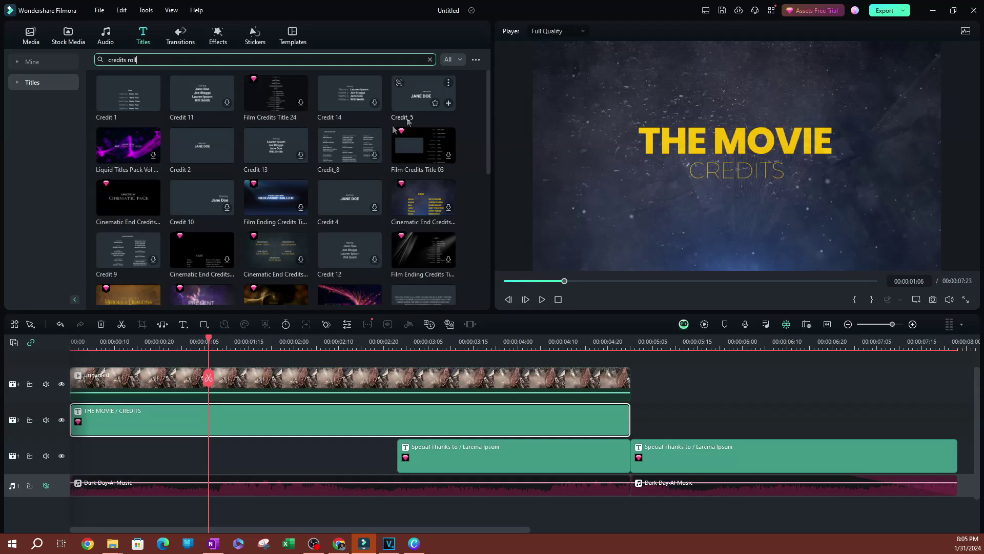
left_click(454, 60)
left_click(458, 87)
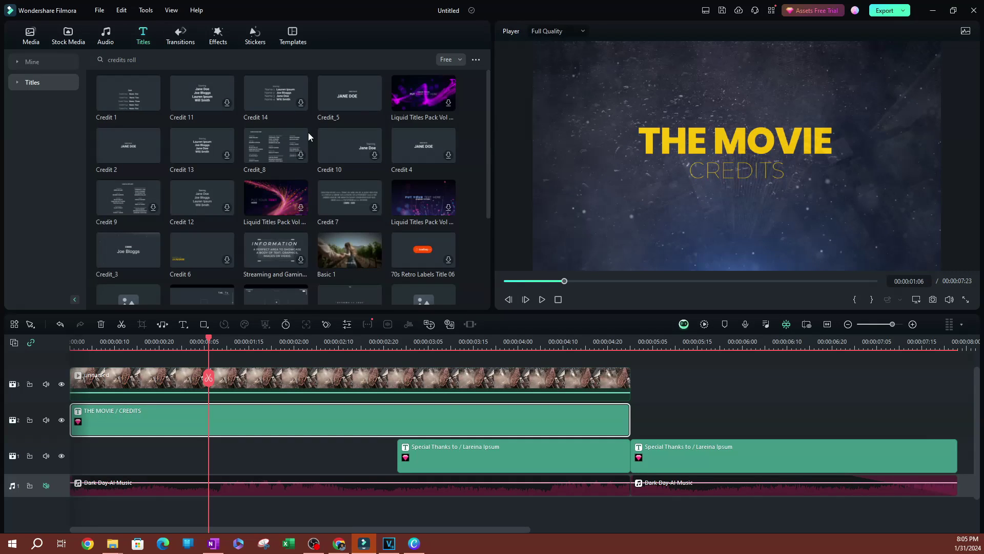
- Preview the final Special Thanks title at 00:00:05:20 and the opening movie title at 00:00:01:18
left_click(505, 461)
left_click(739, 459)
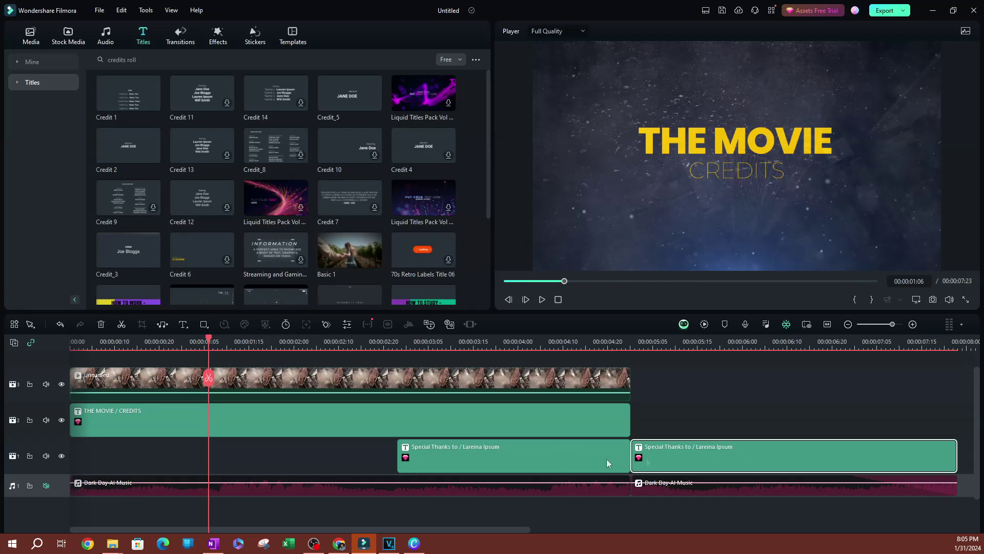
left_click(721, 344)
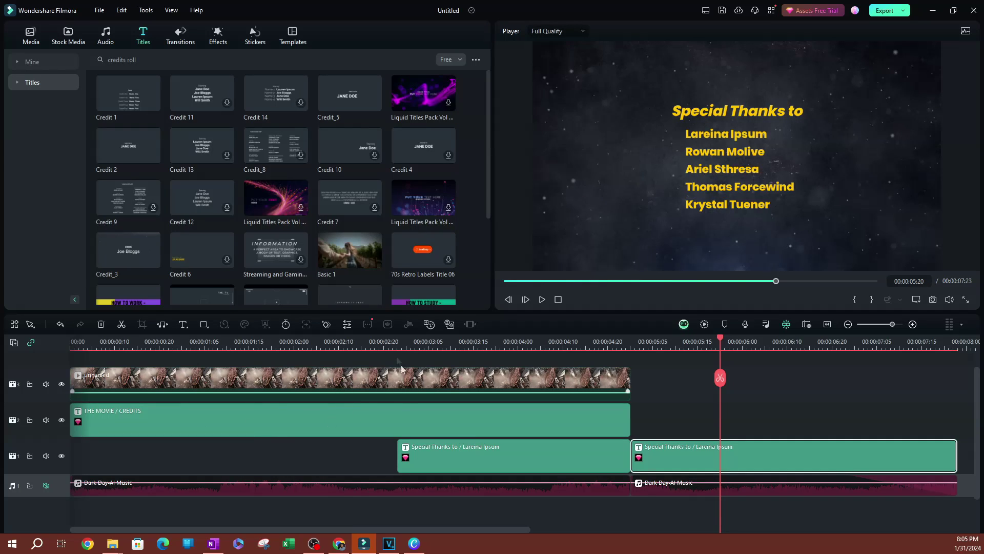
left_click(263, 342)
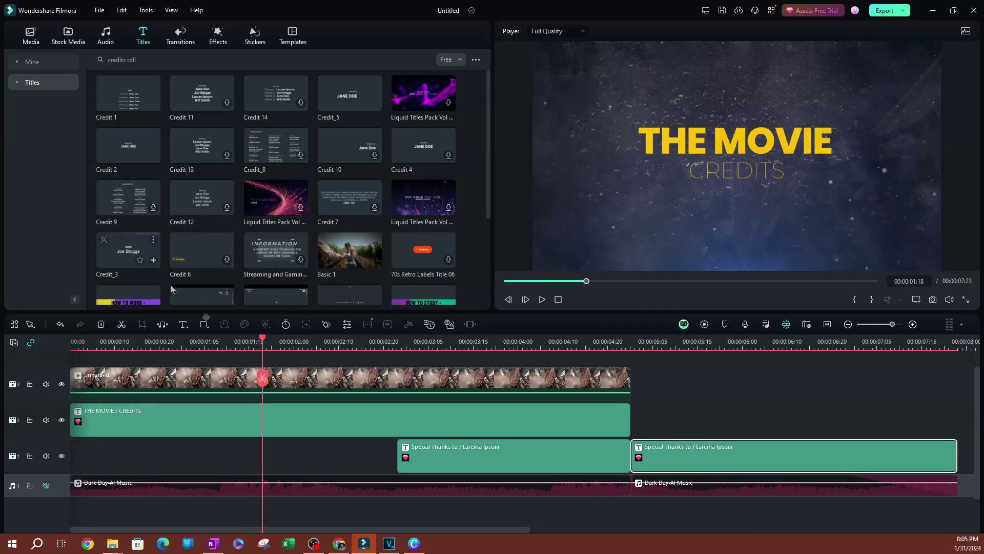